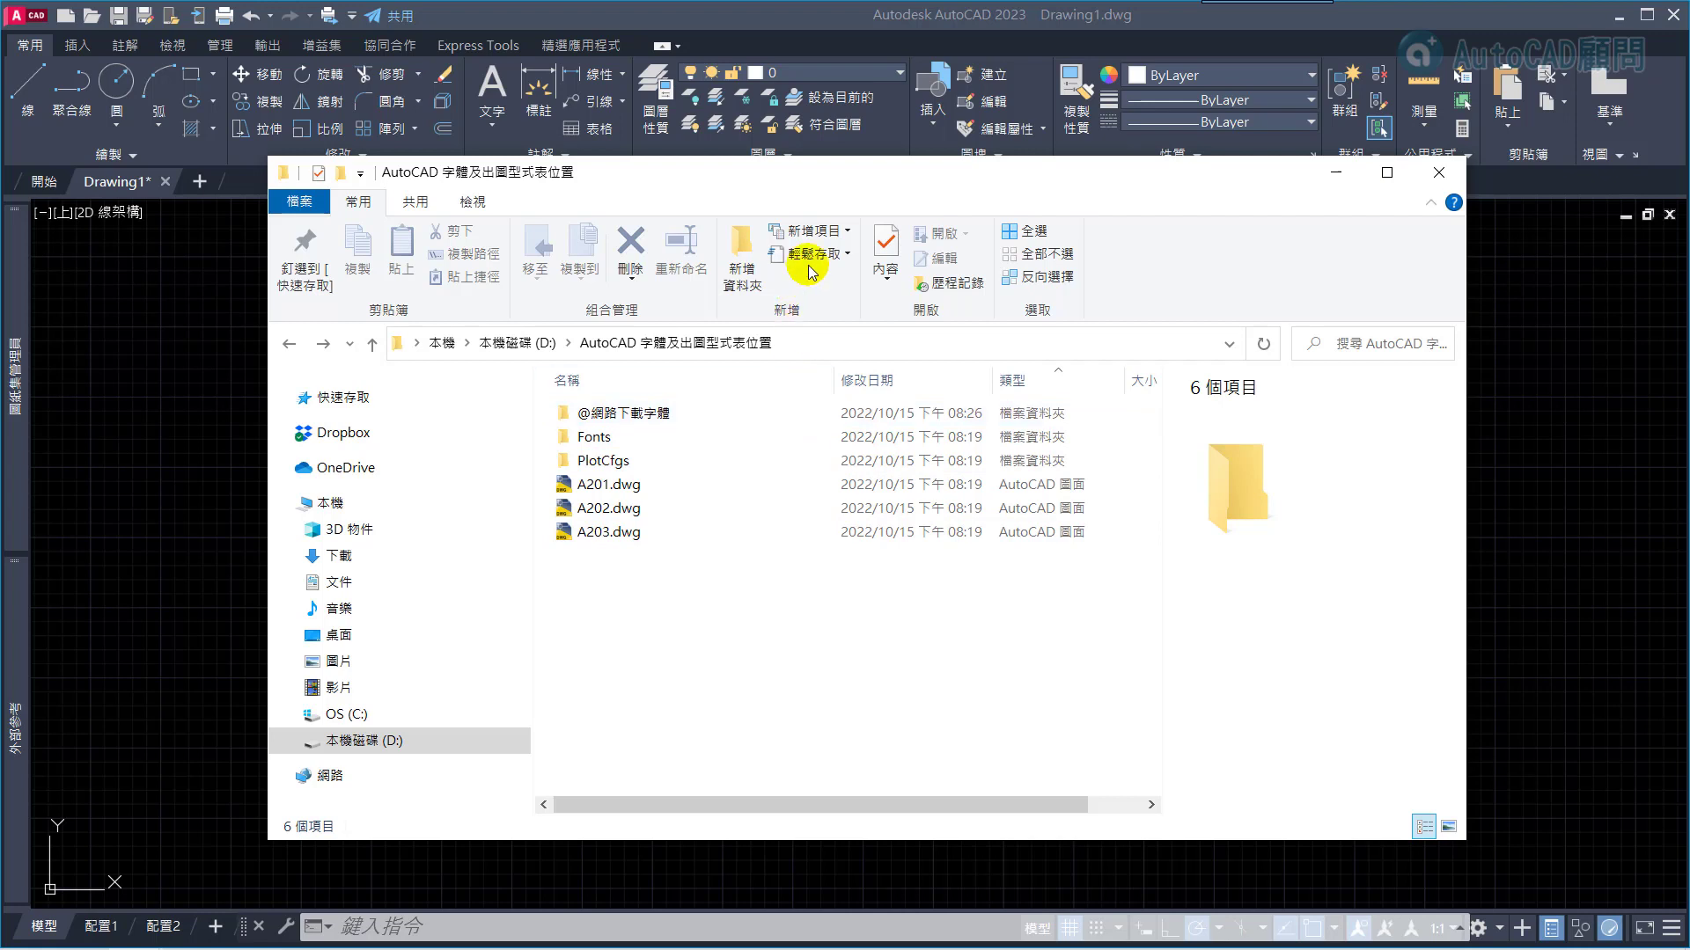
Step: Move the D:\AutoCAD 字體及出圖型式表位置 Explorer window aside, then return to AutoCAD's Drawing1
left_click_drag(854, 180, 894, 177)
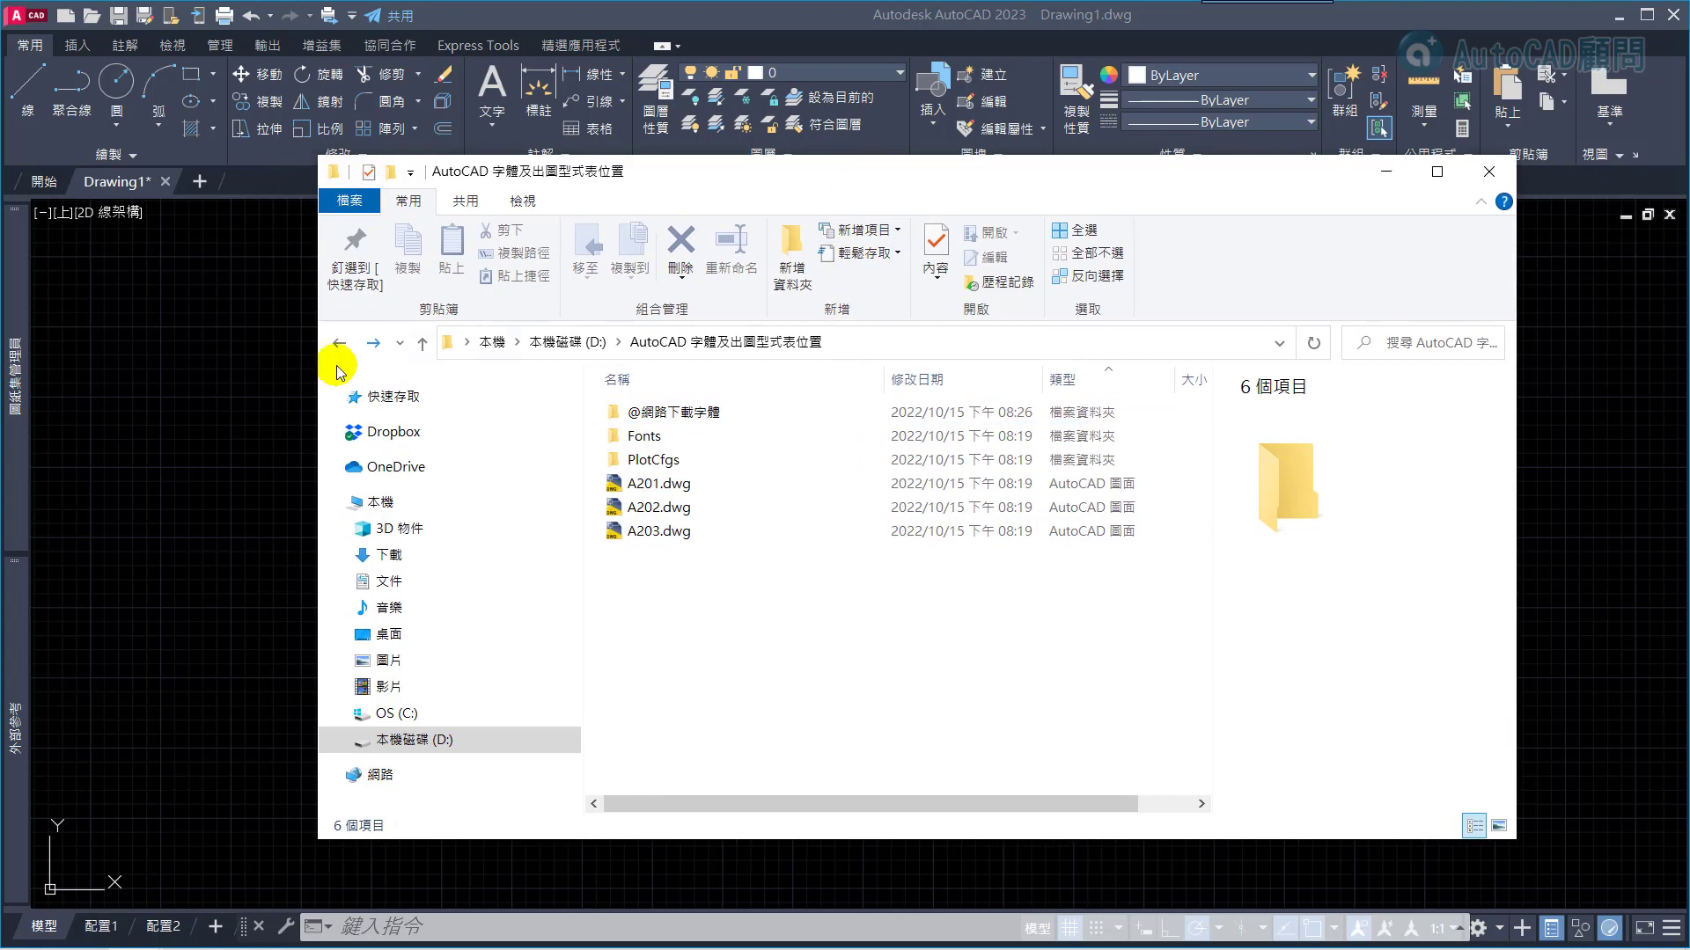
left_click(267, 383)
Step: Copy the C:\Program Files\Autodesk\AutoCAD 2023\fonts support path from Options, then close Options
right_click(408, 336)
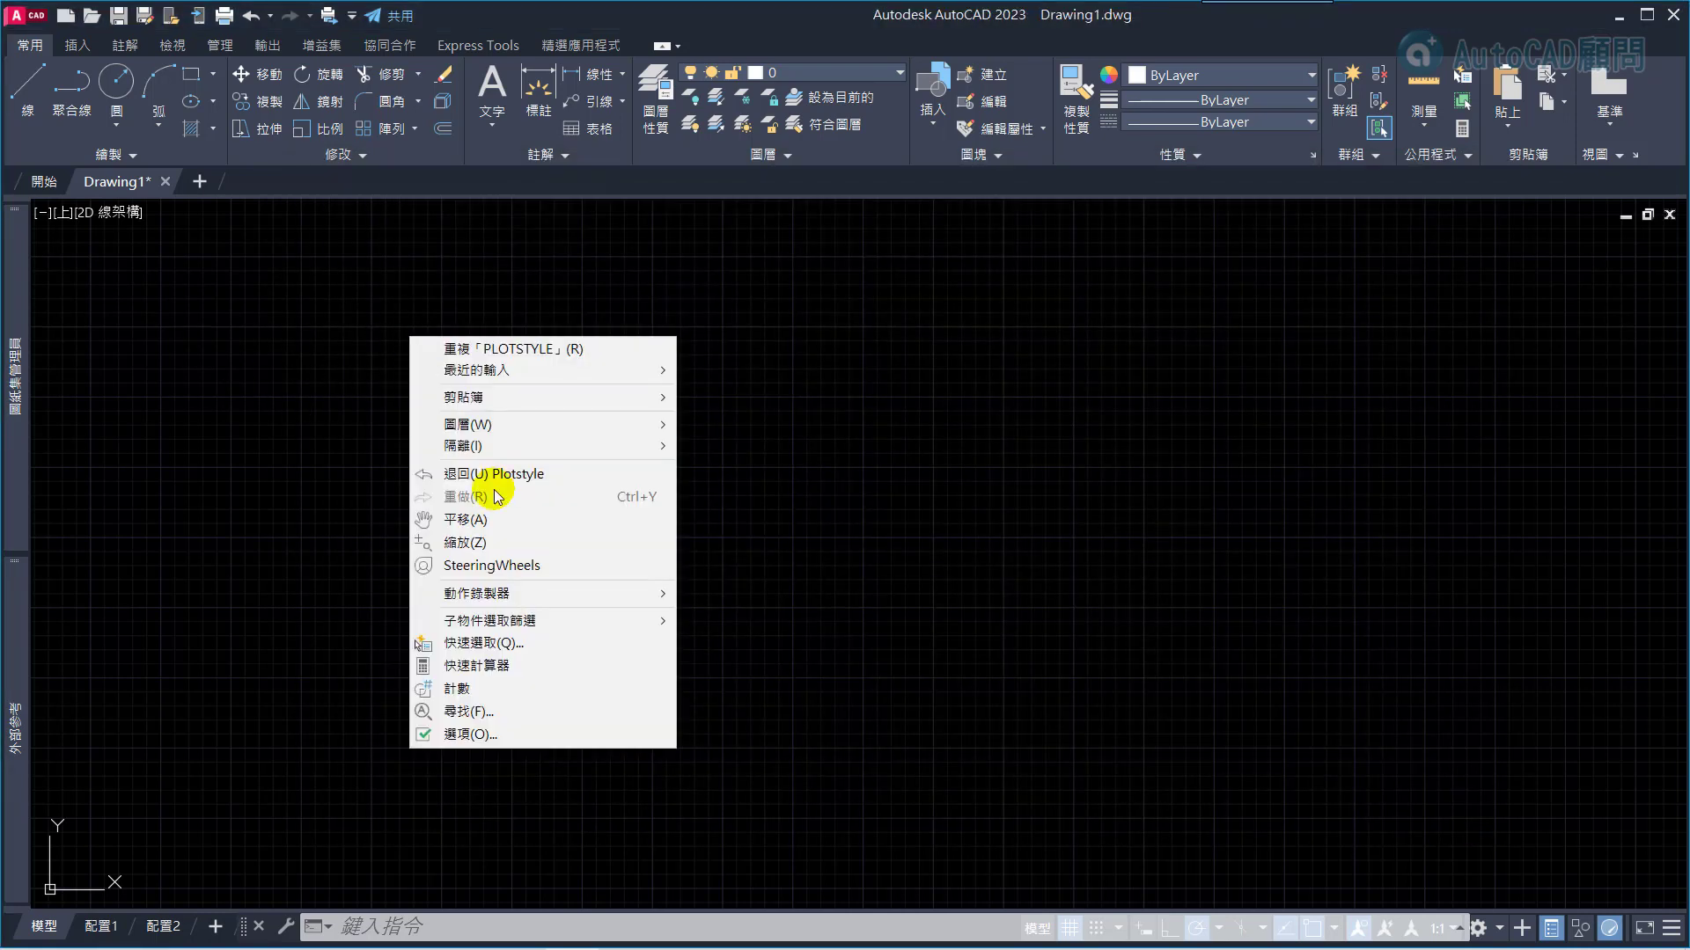
left_click(455, 734)
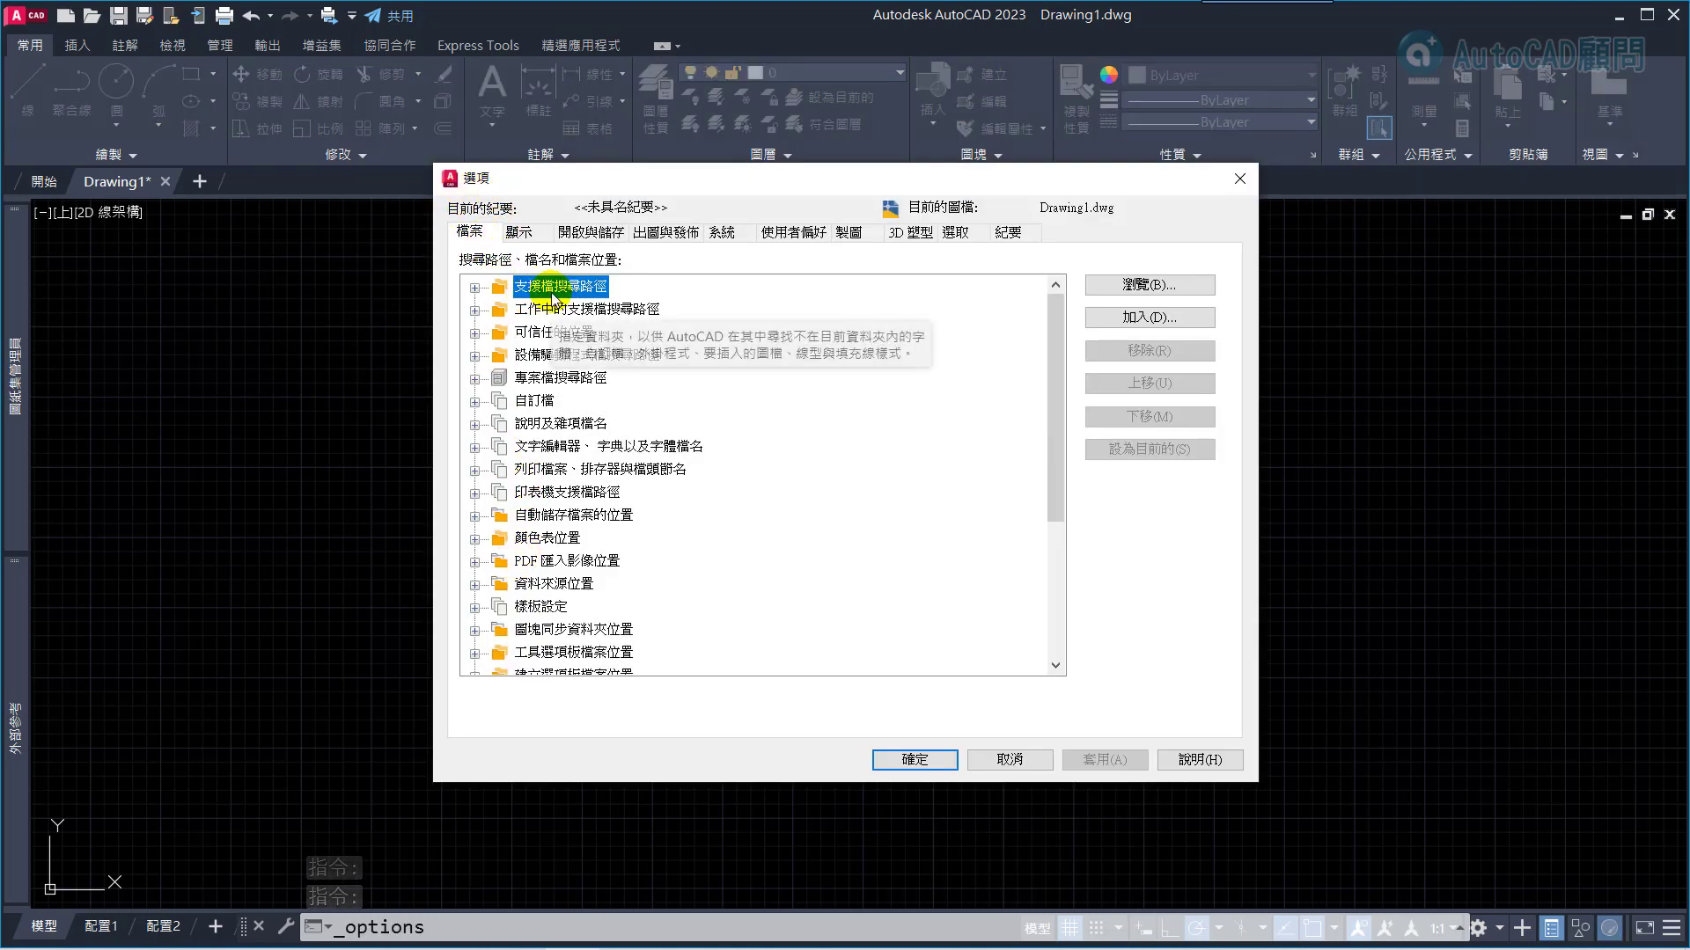
left_click(472, 289)
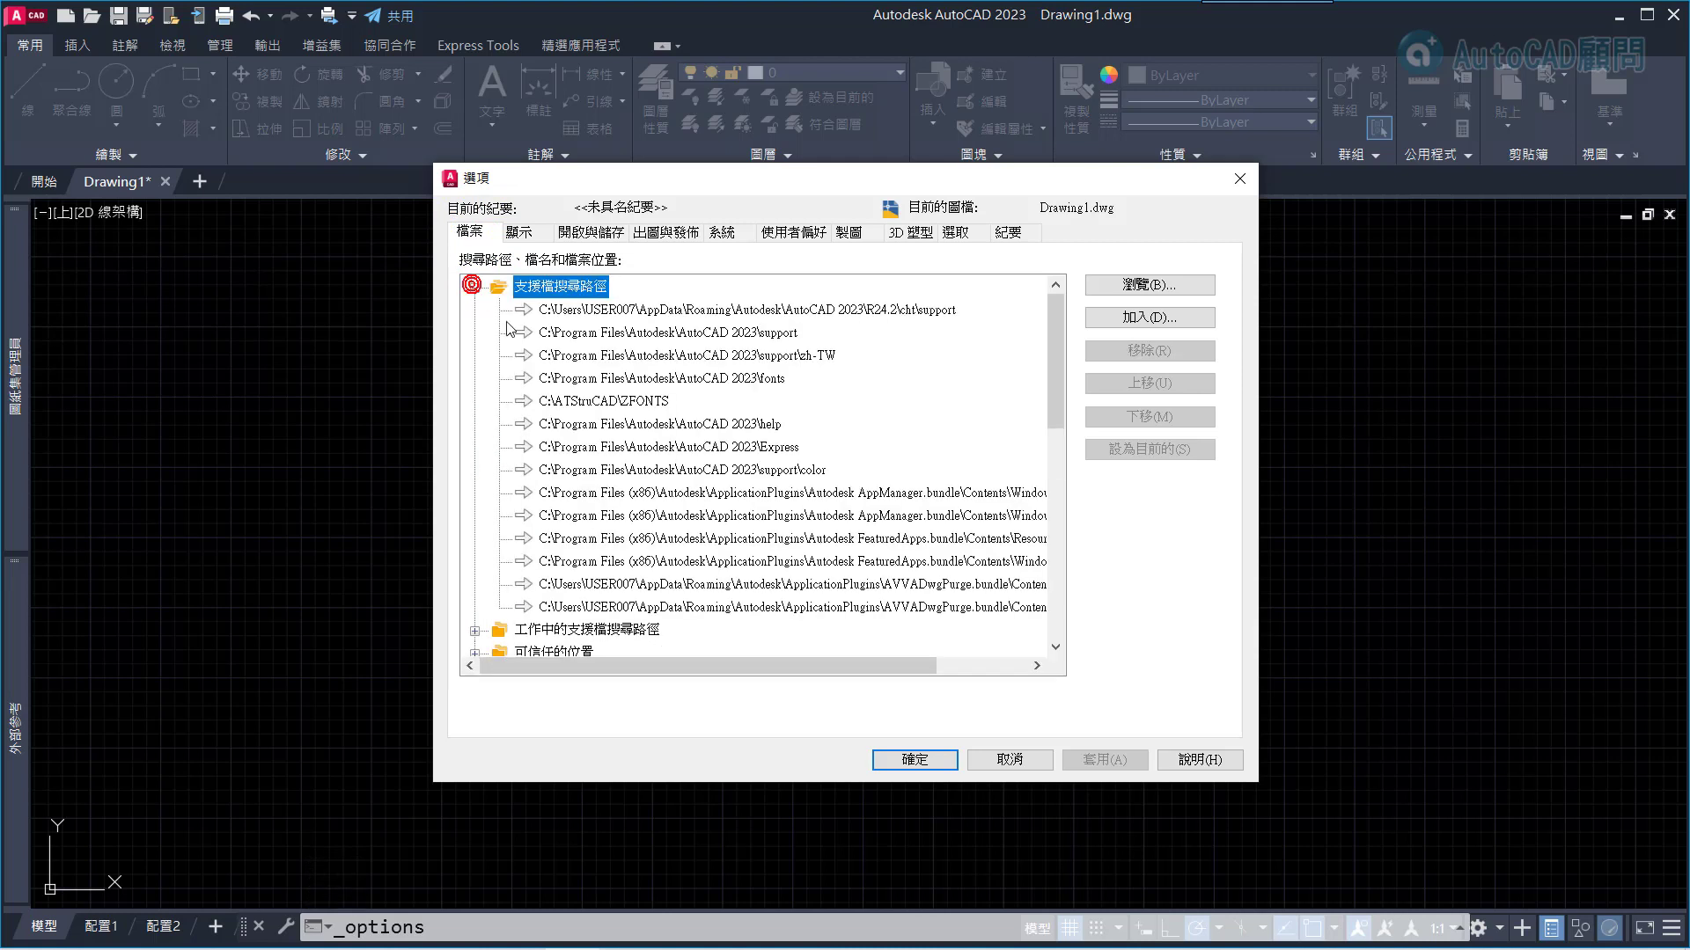
left_click(702, 378)
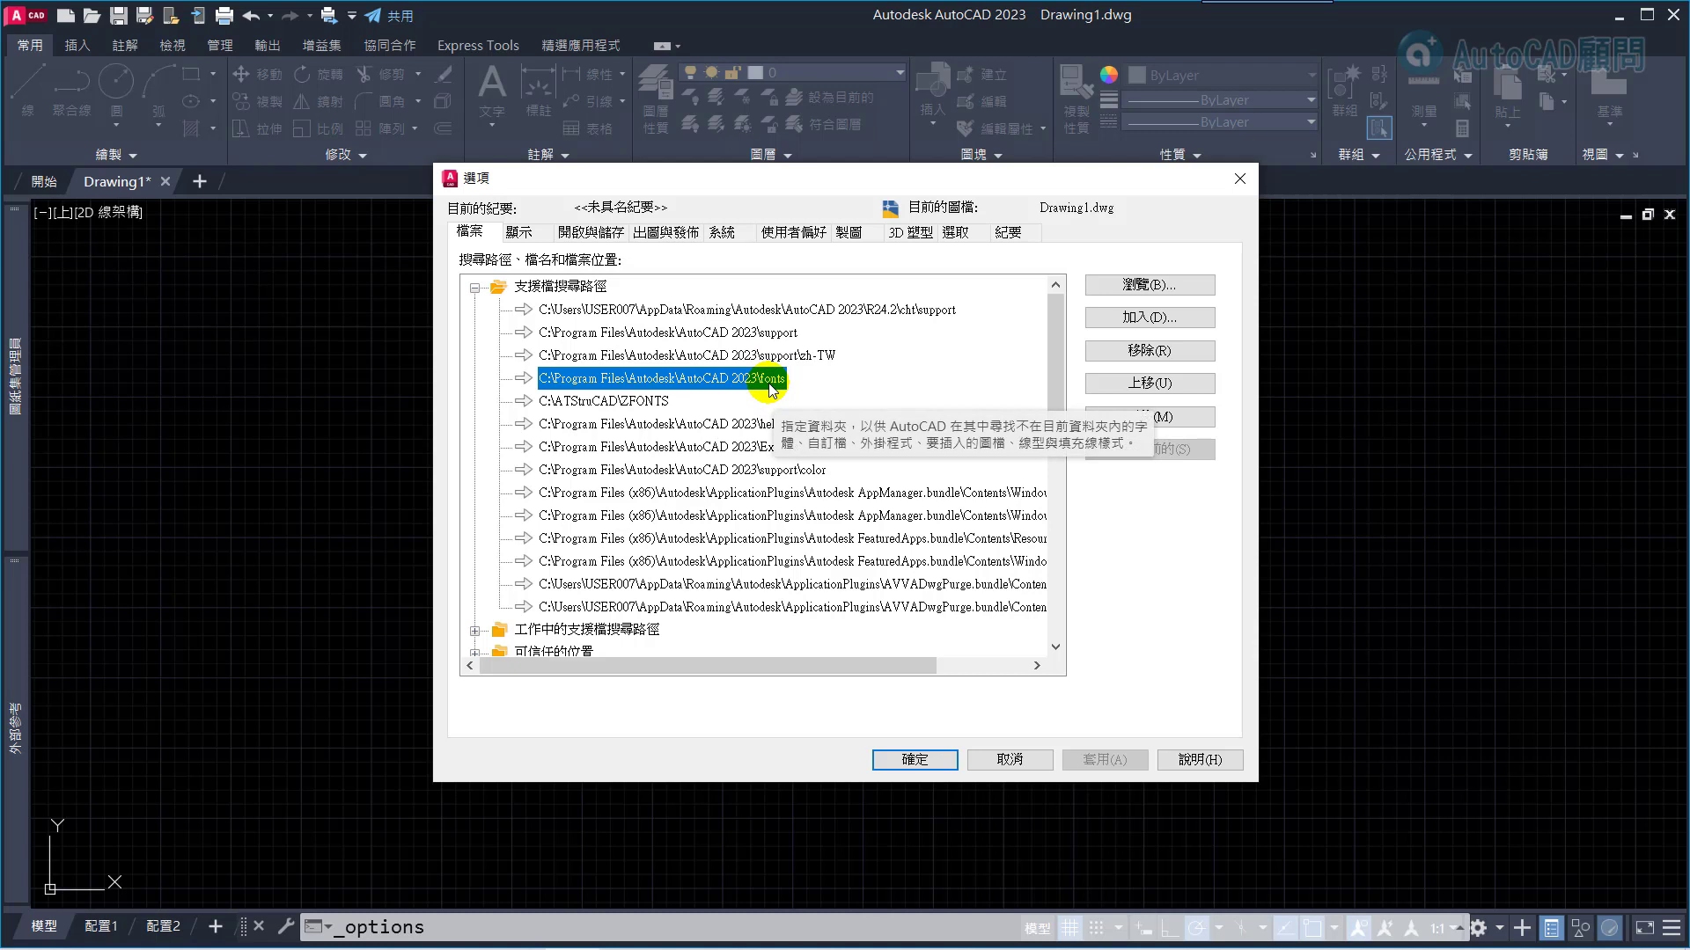
left_click(770, 386)
right_click(761, 378)
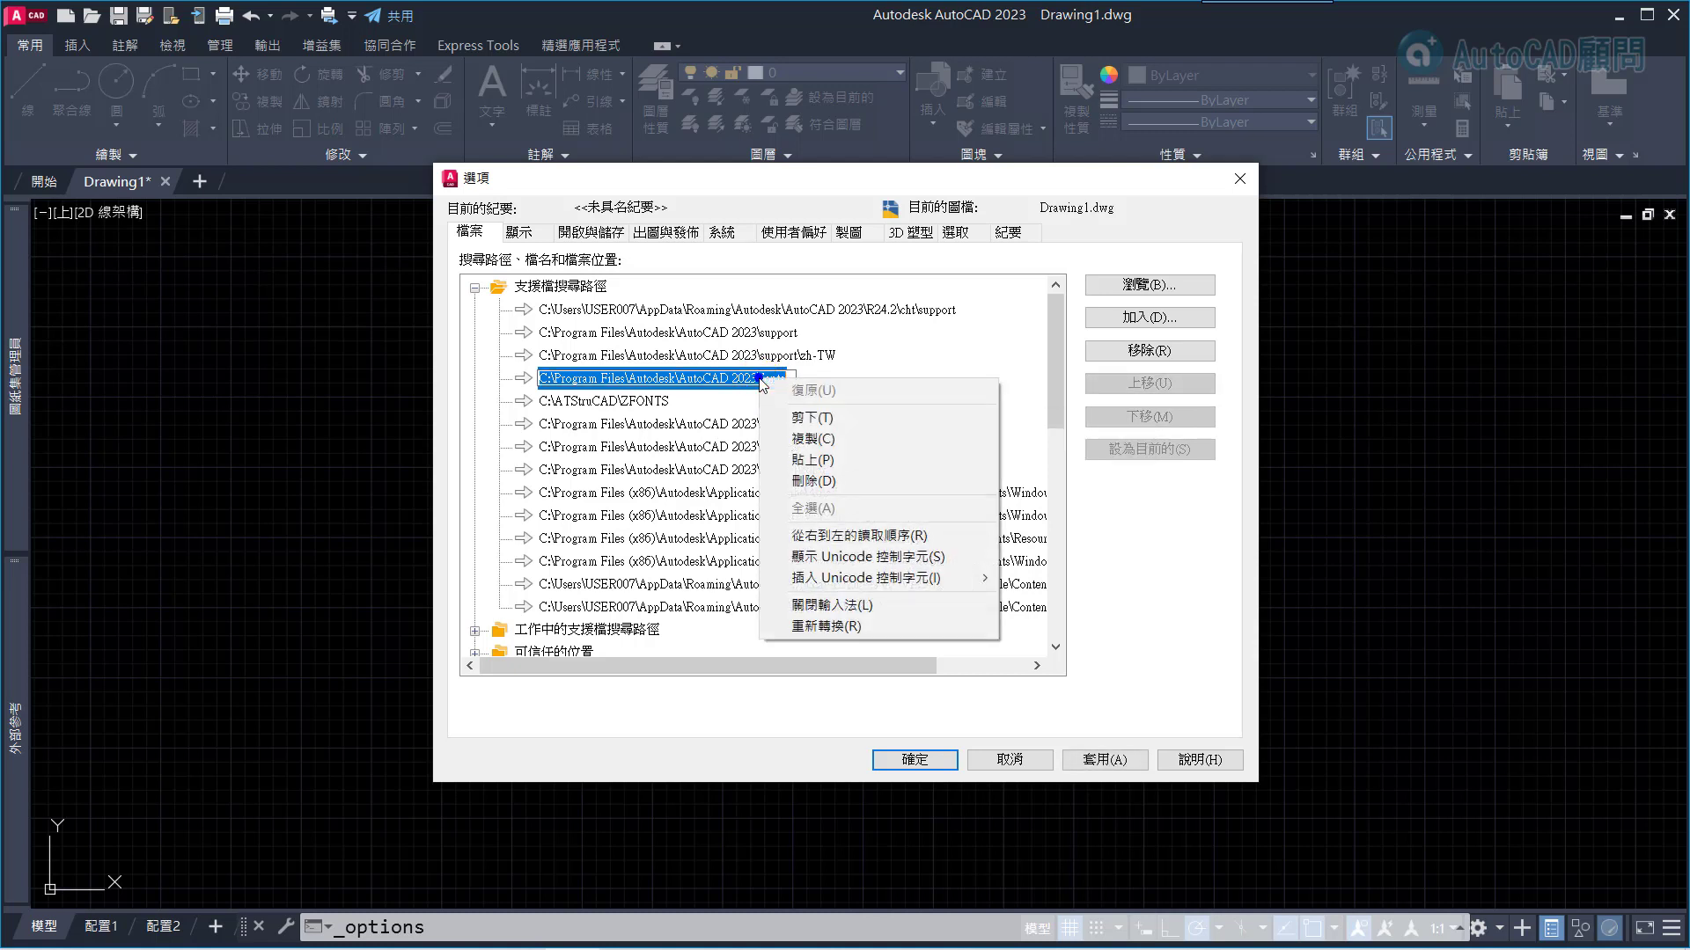
left_click(811, 440)
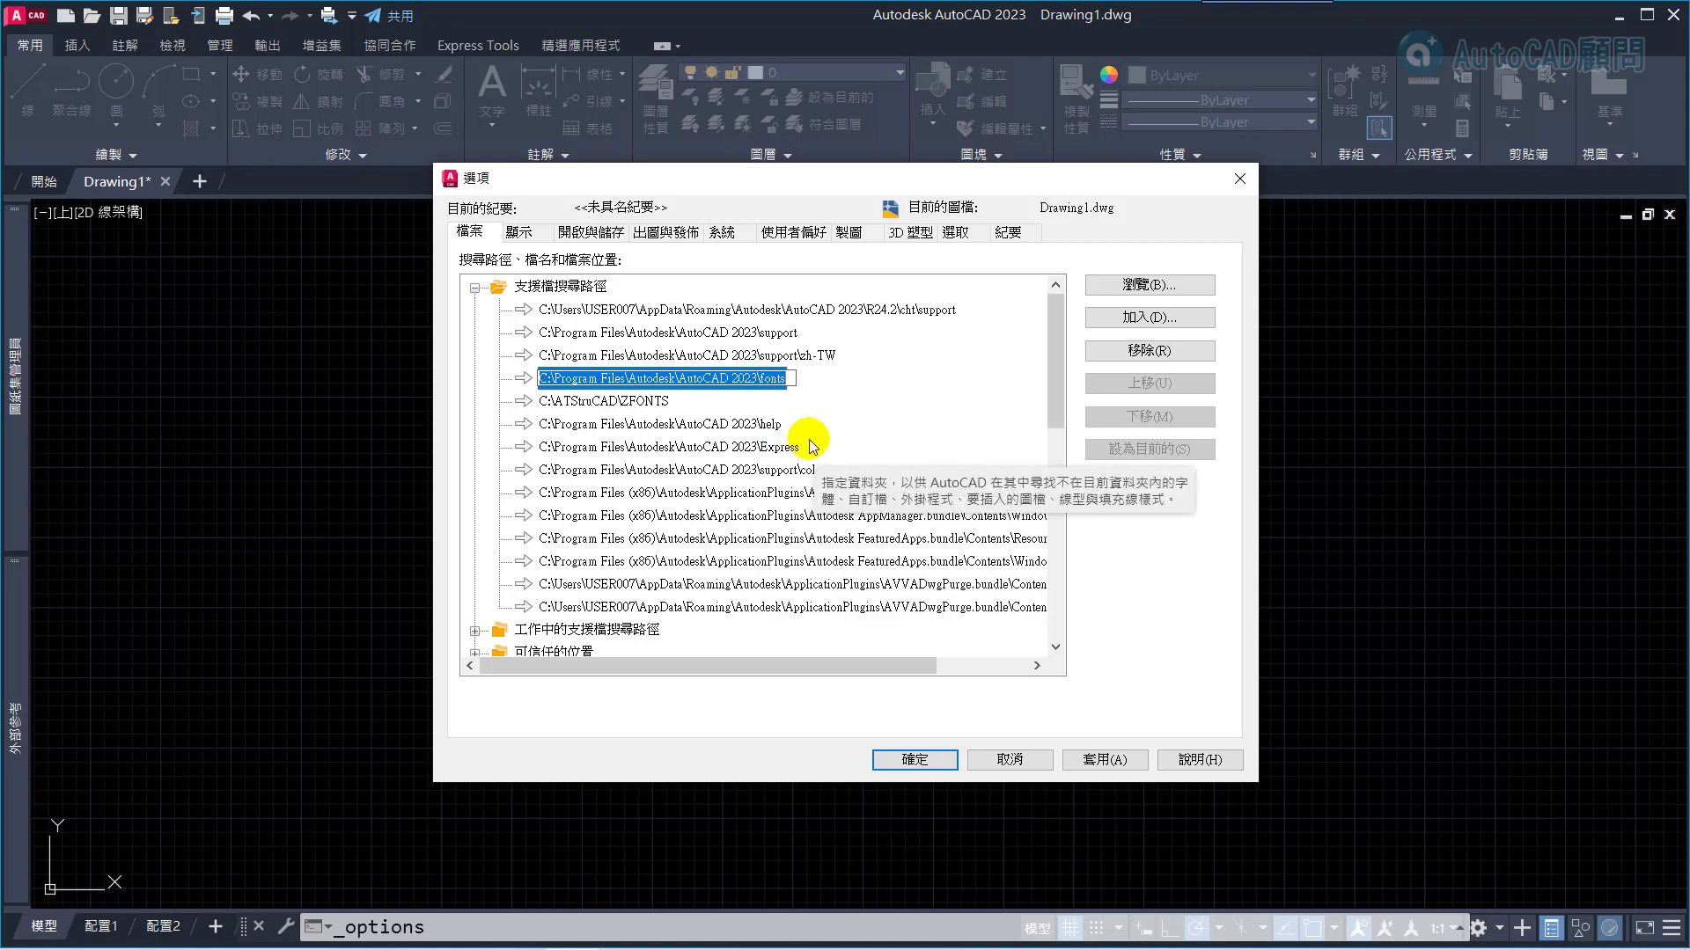
left_click(1010, 759)
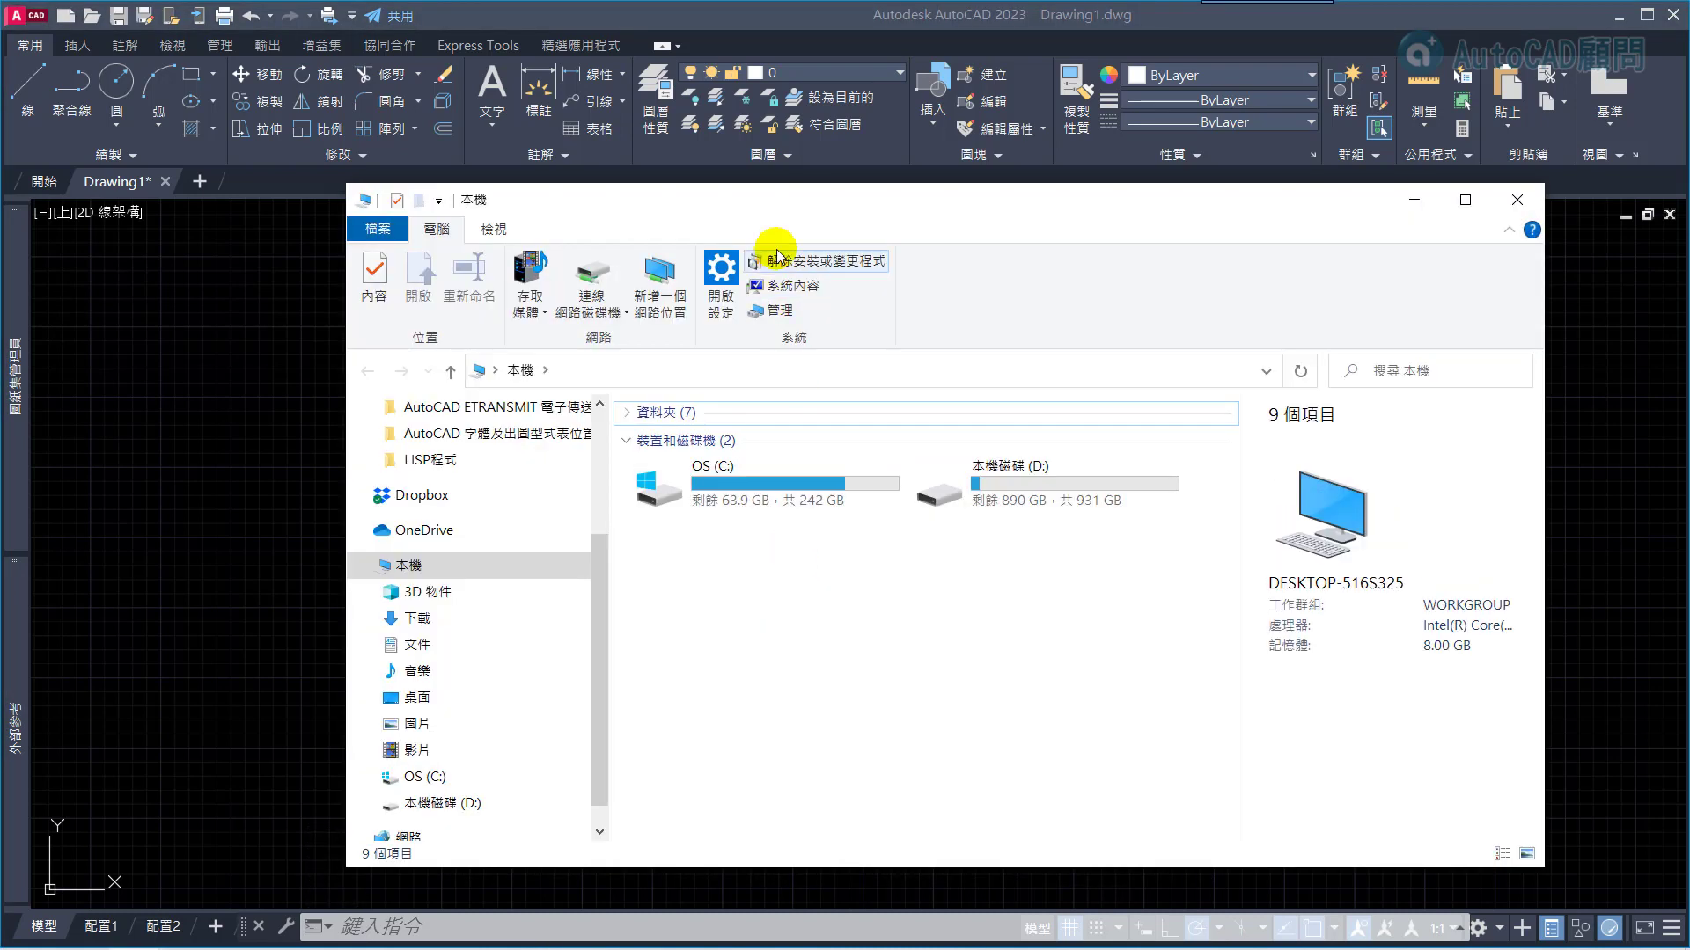
Step: Open AutoCAD 2023's fonts folder in Explorer using the pasted path, and move that window aside
left_click(728, 370)
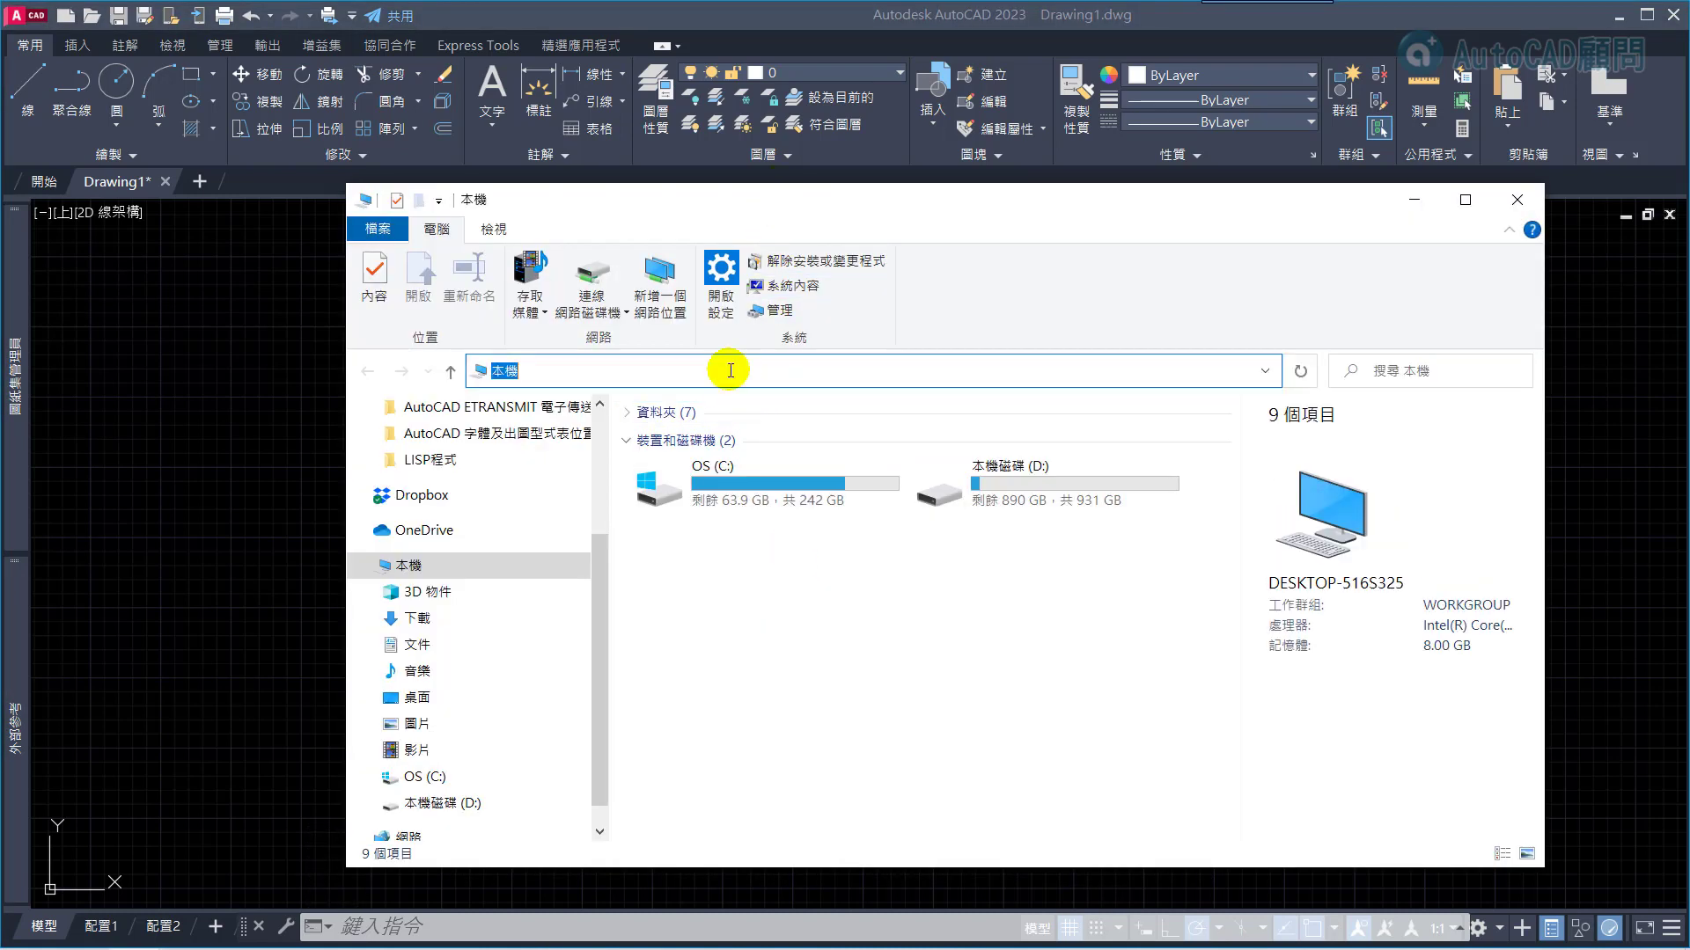
right_click(506, 370)
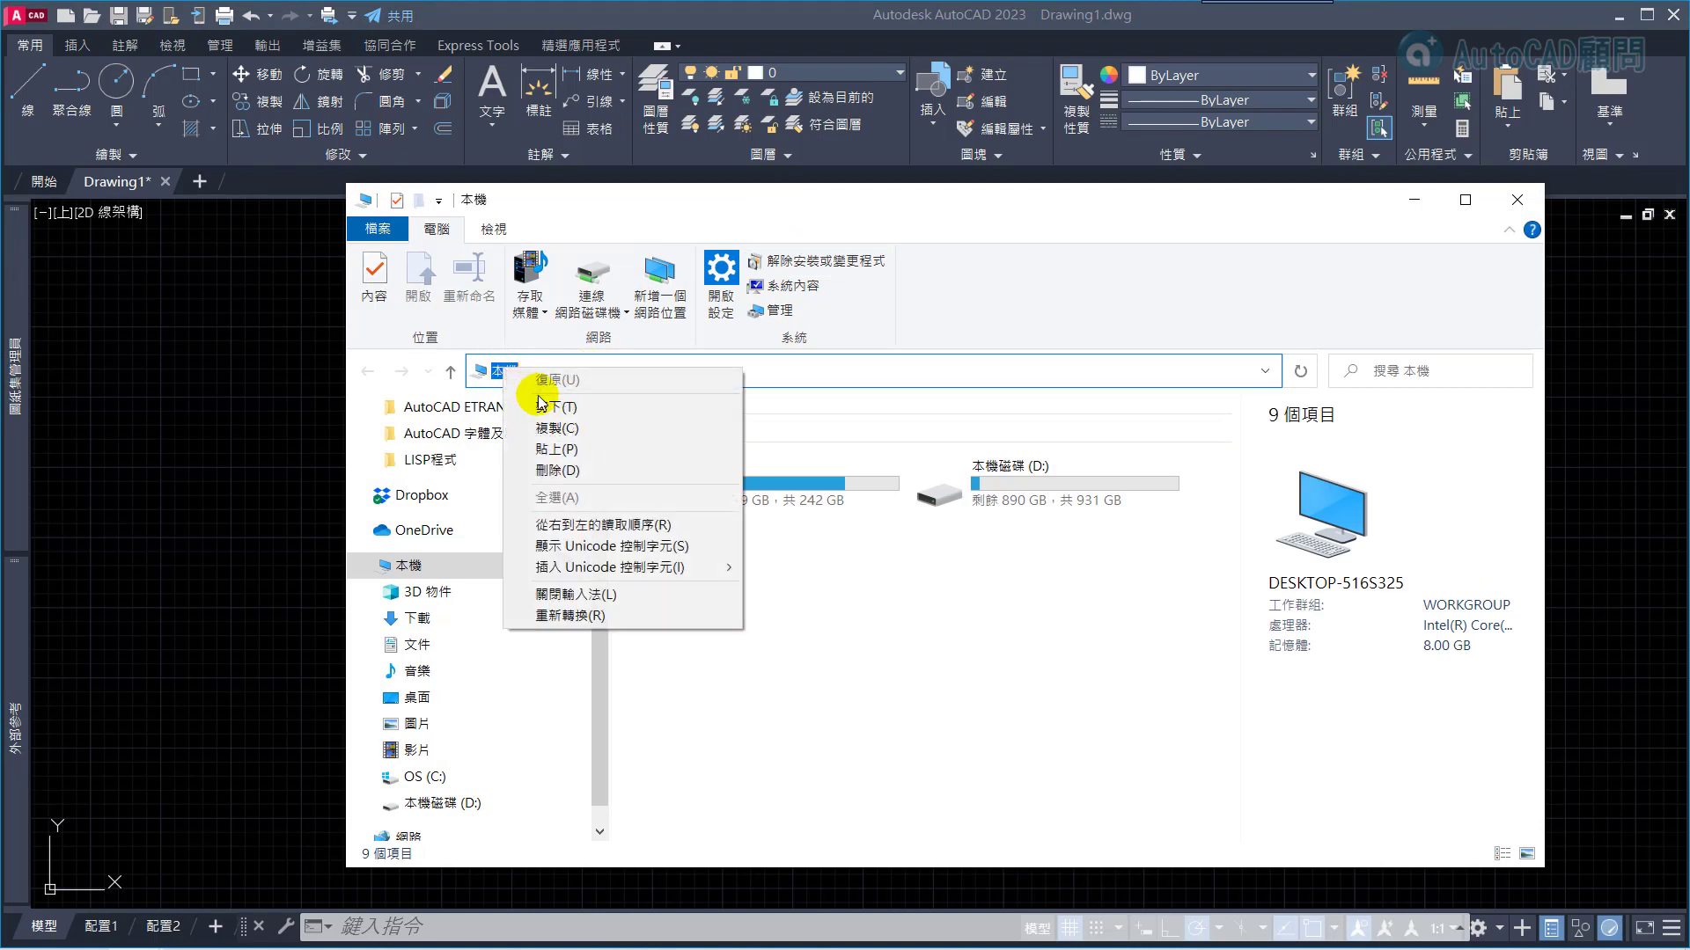
left_click(560, 450)
left_click(799, 410)
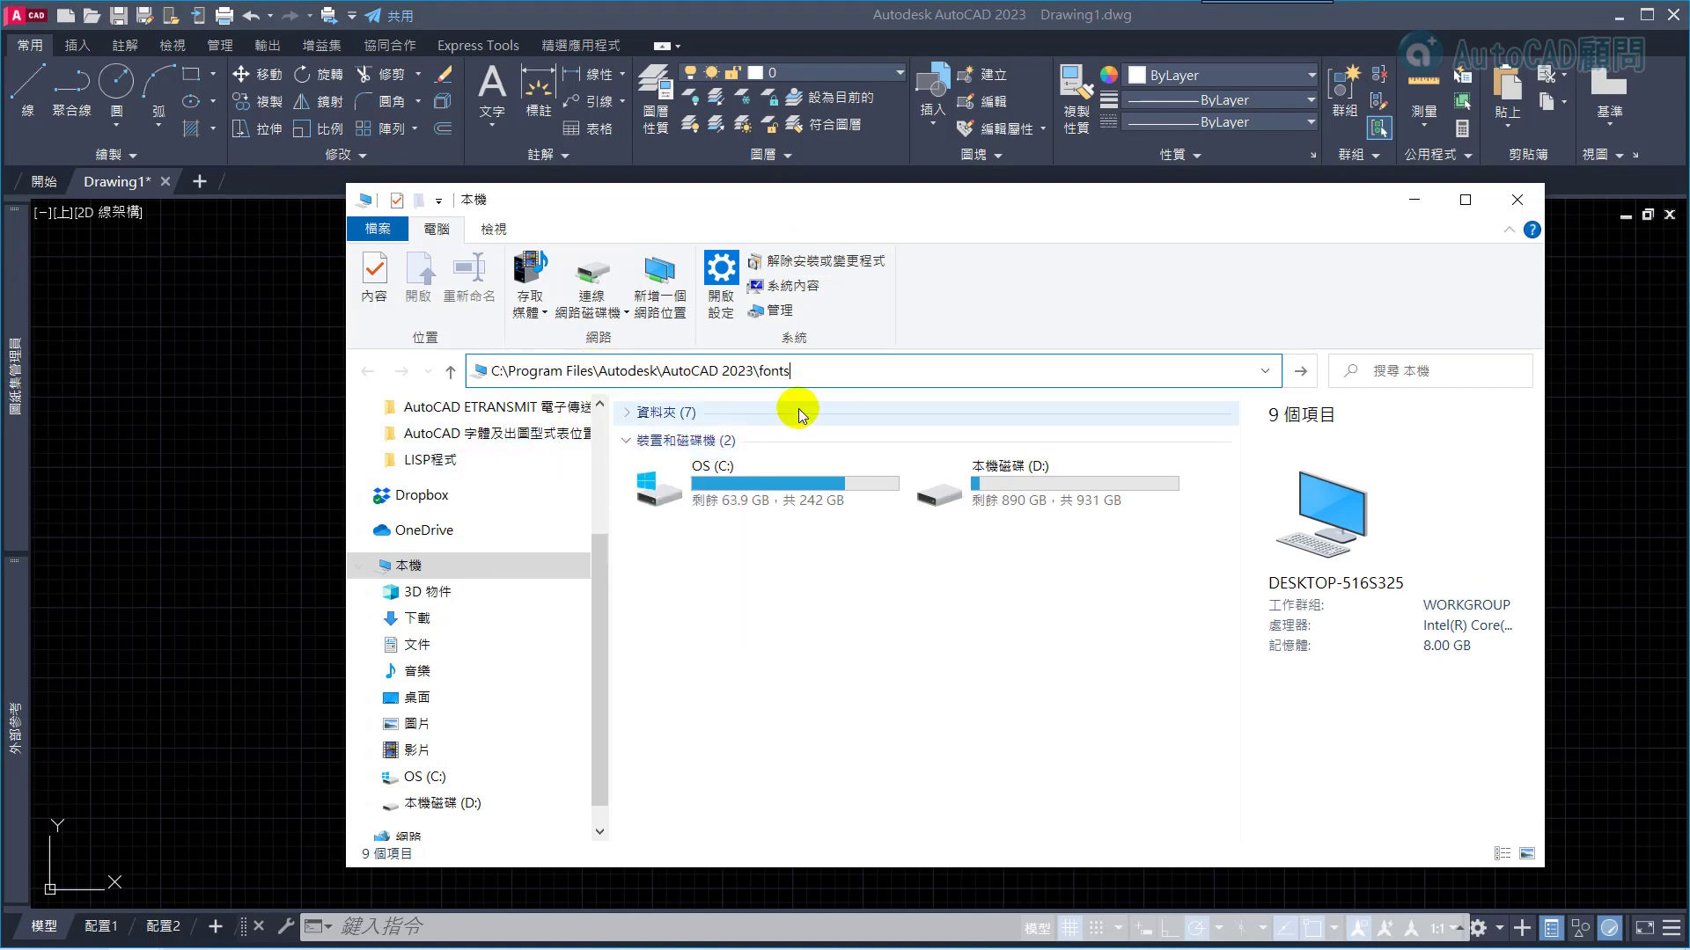
key("Return")
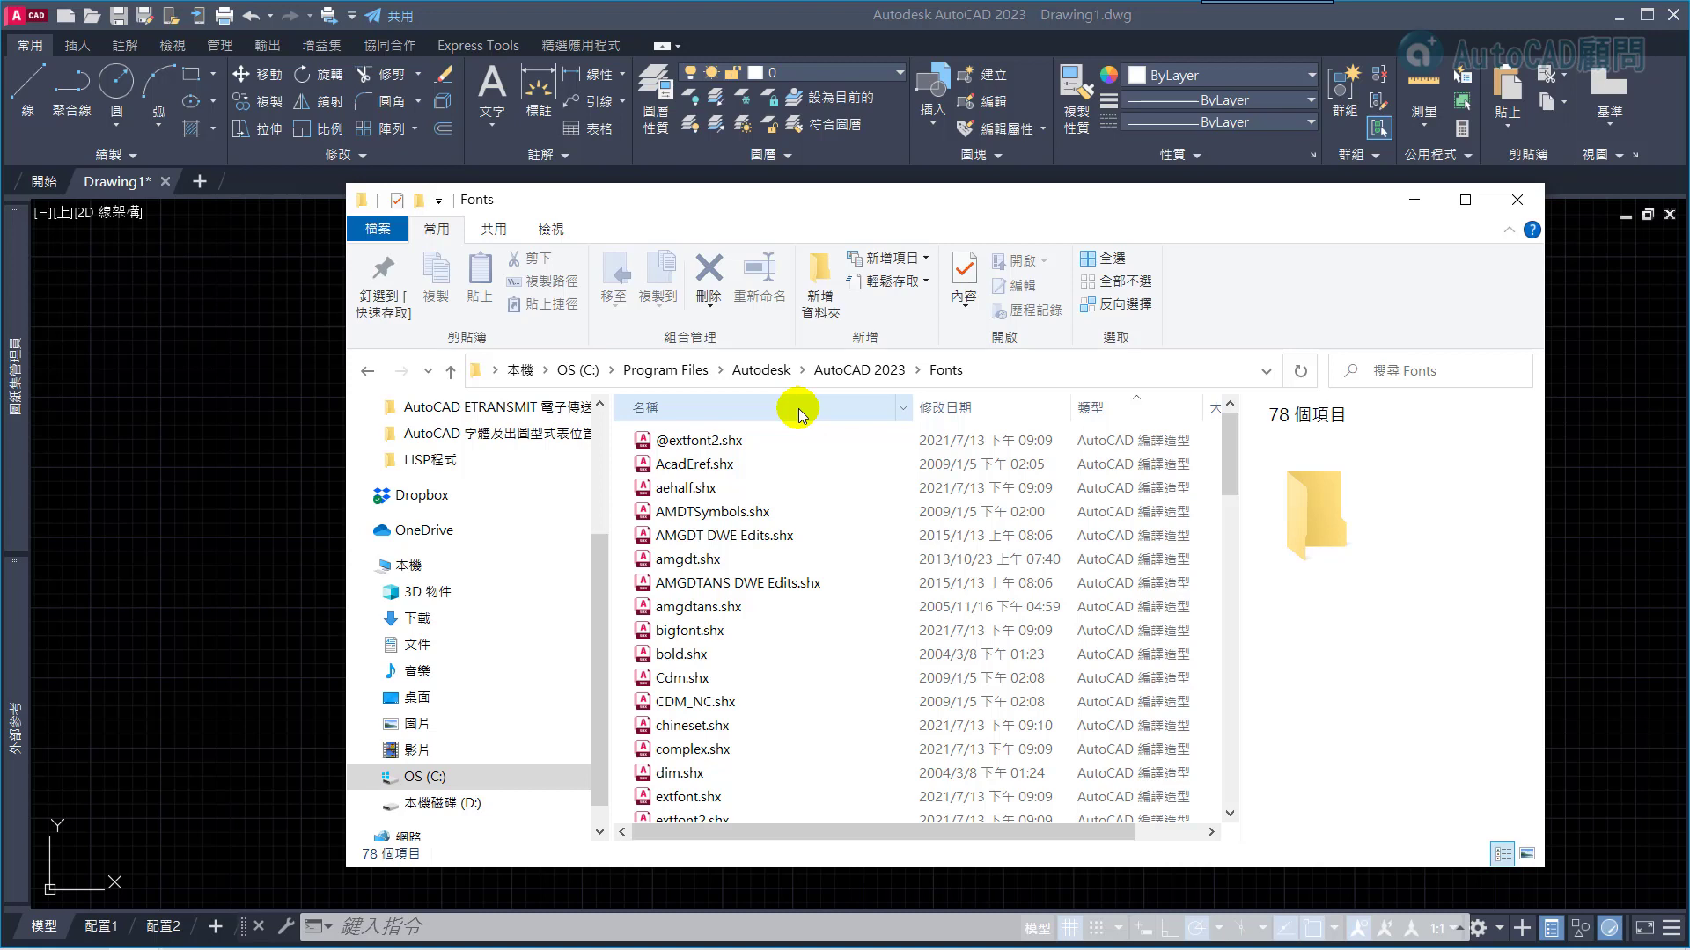
left_click_drag(803, 196, 651, 113)
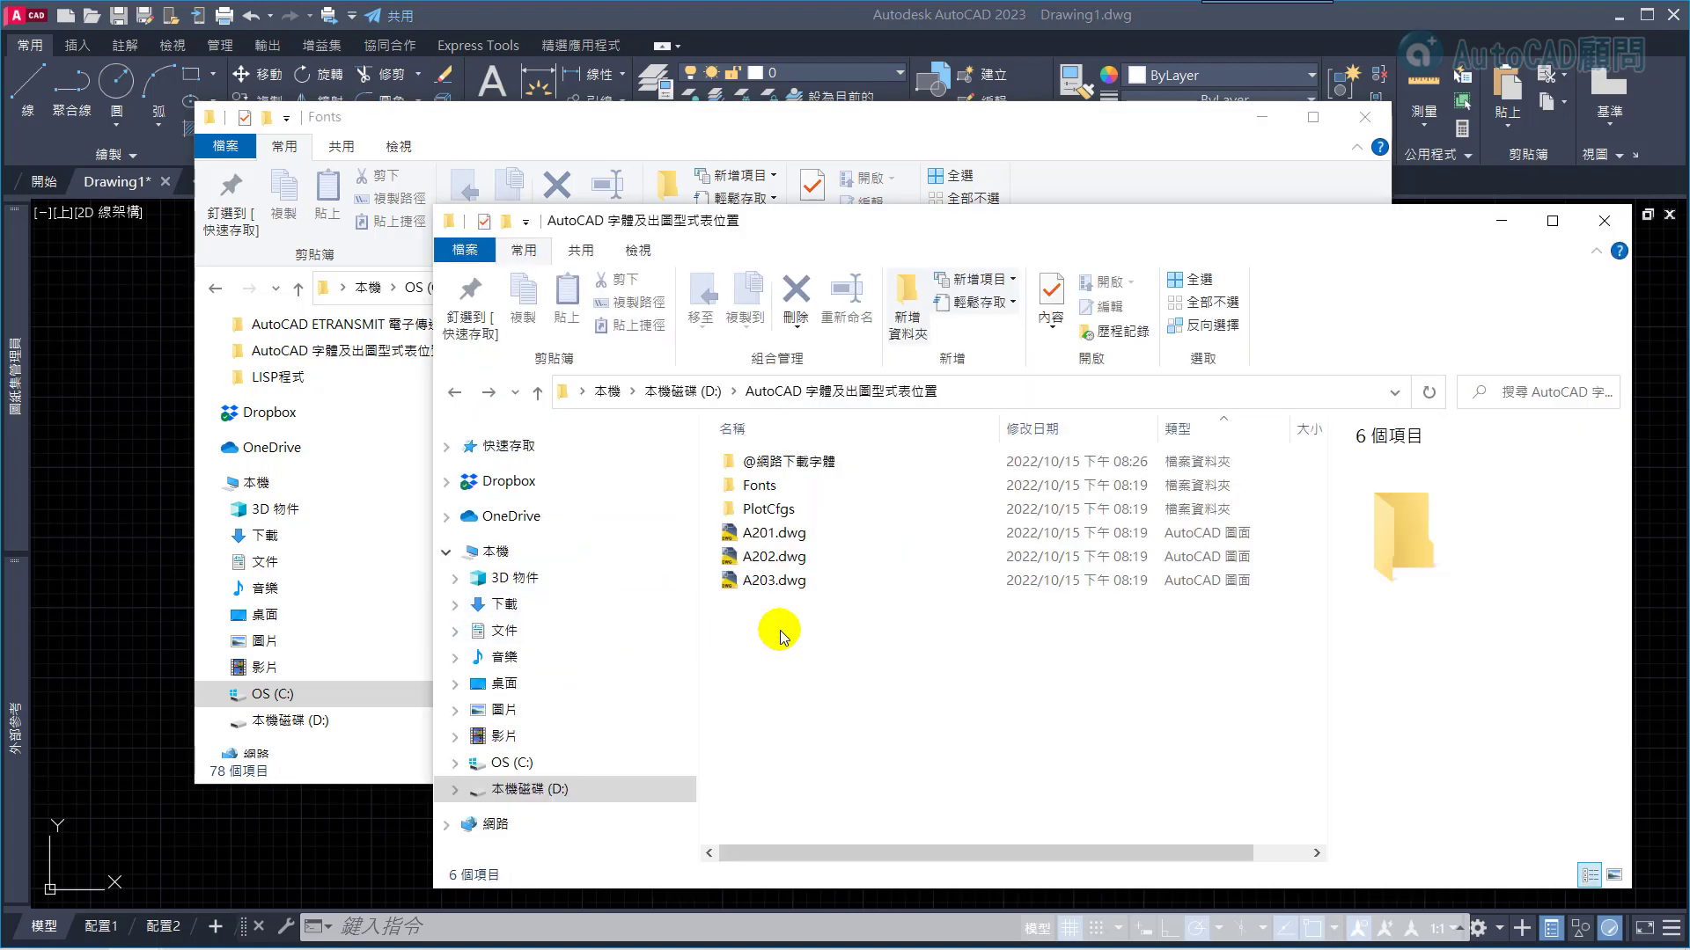
Step: Open the D: drive Fonts folder beside the AutoCAD 2023 Fonts window
left_click(762, 489)
double_click(762, 489)
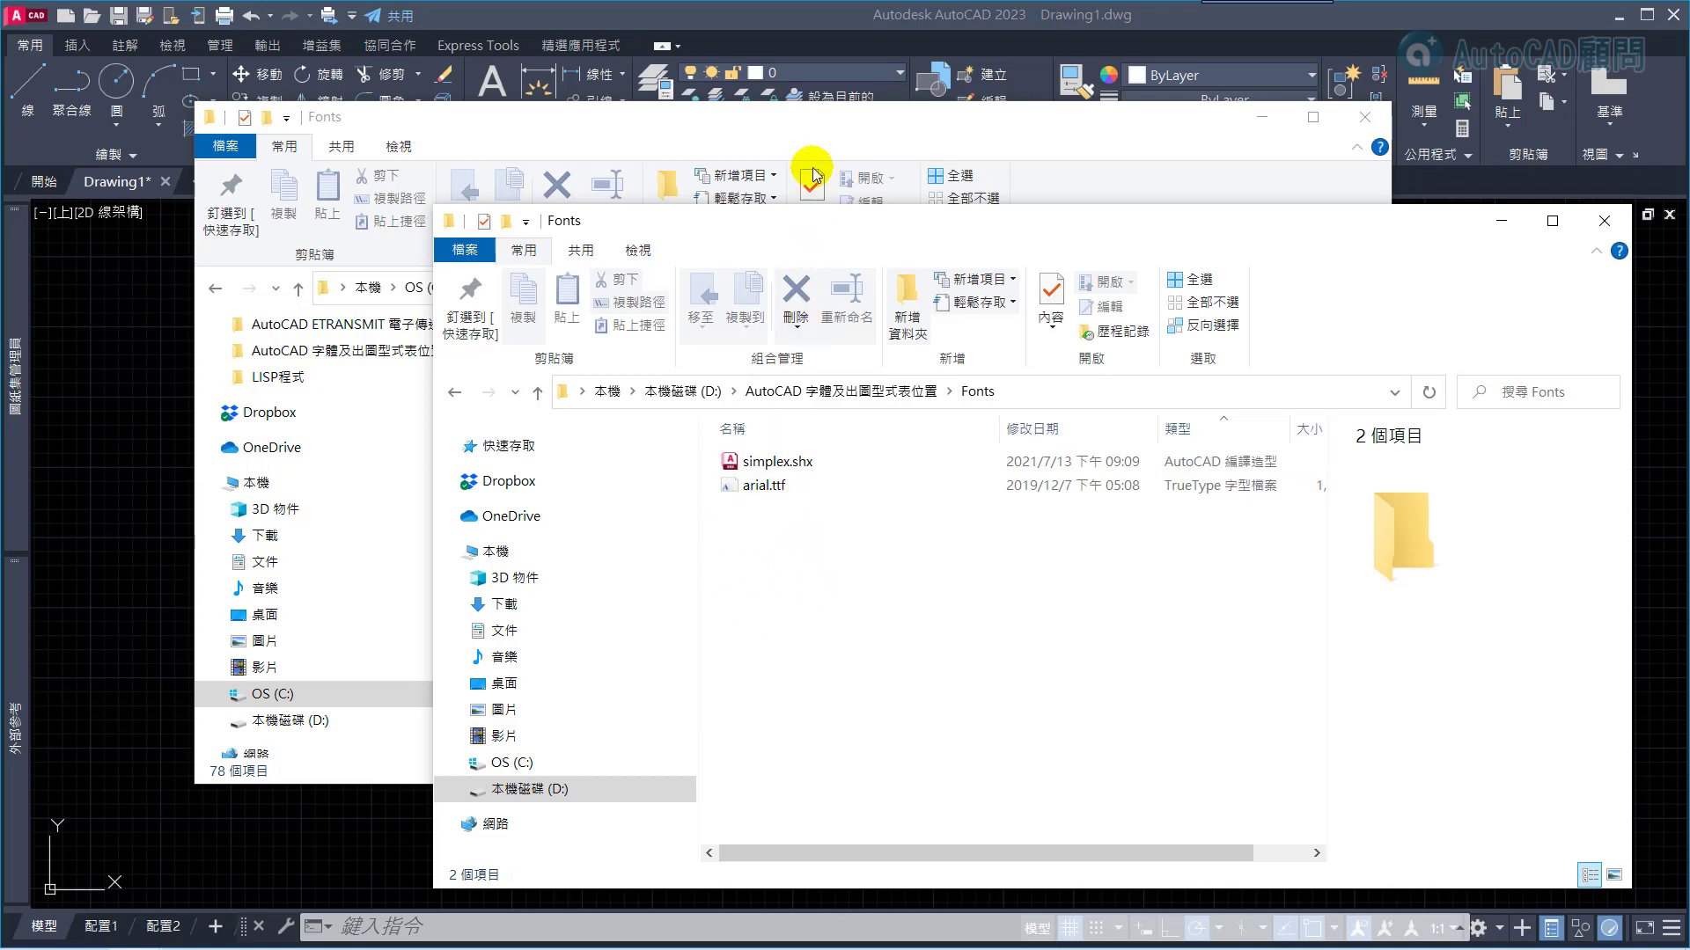
left_click(811, 116)
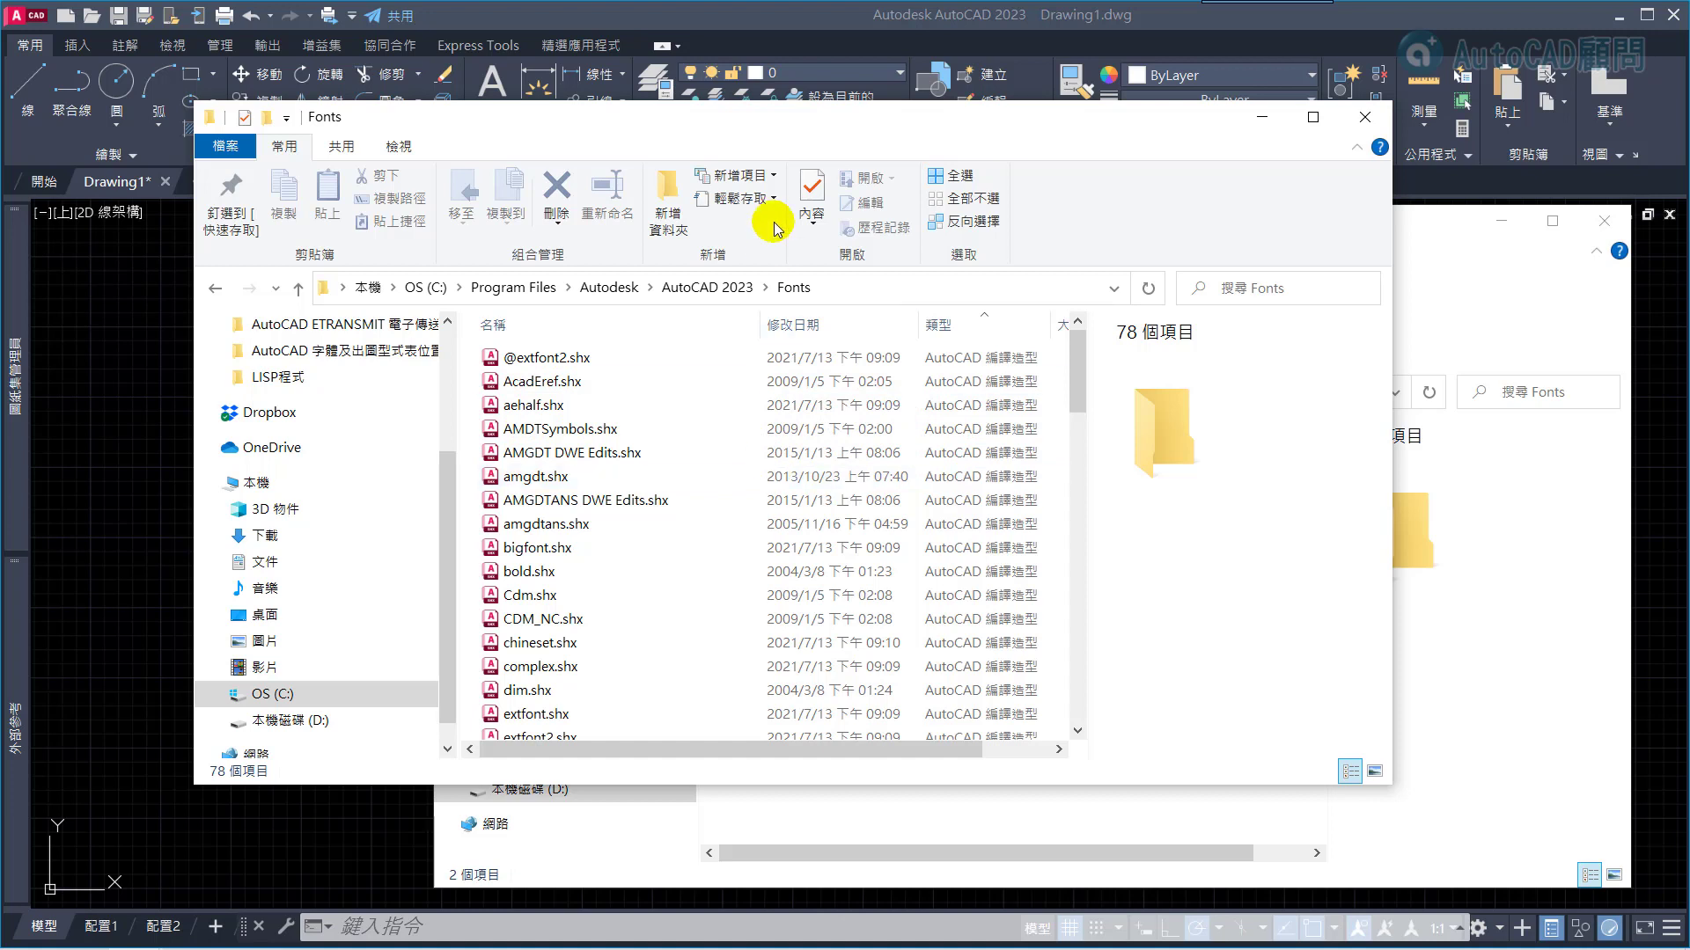
left_click_drag(777, 113, 714, 79)
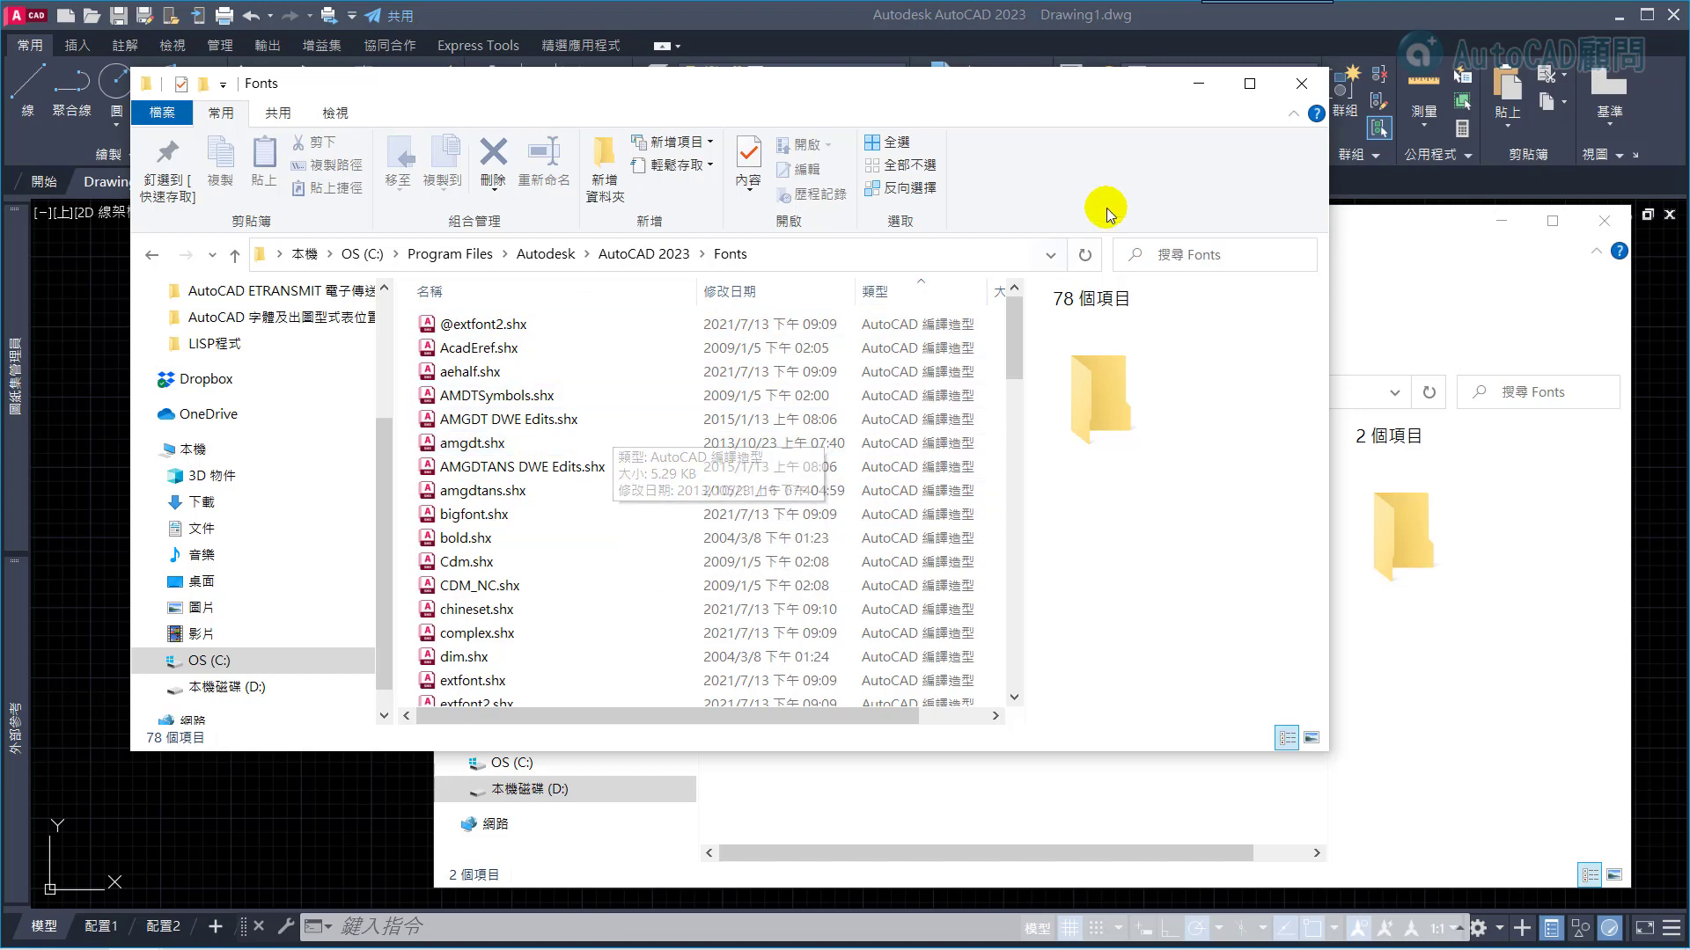
Step: Open the D: drive PlotCfgs folder and select A1圖筆.ctb
left_click(1302, 84)
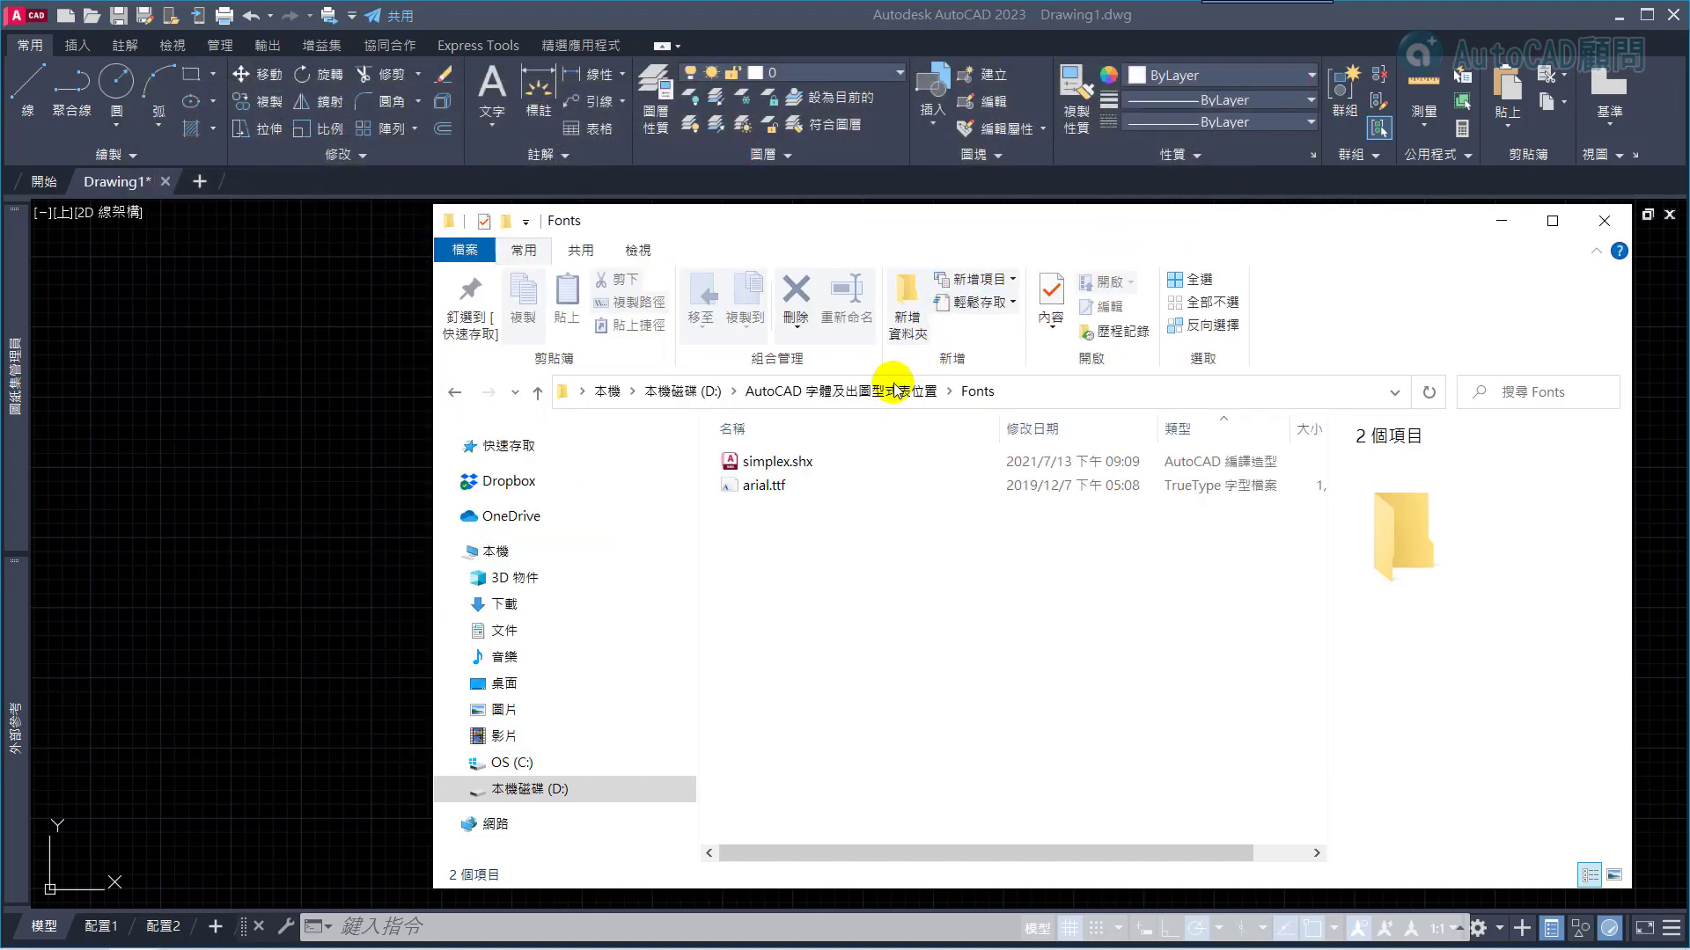
left_click(823, 395)
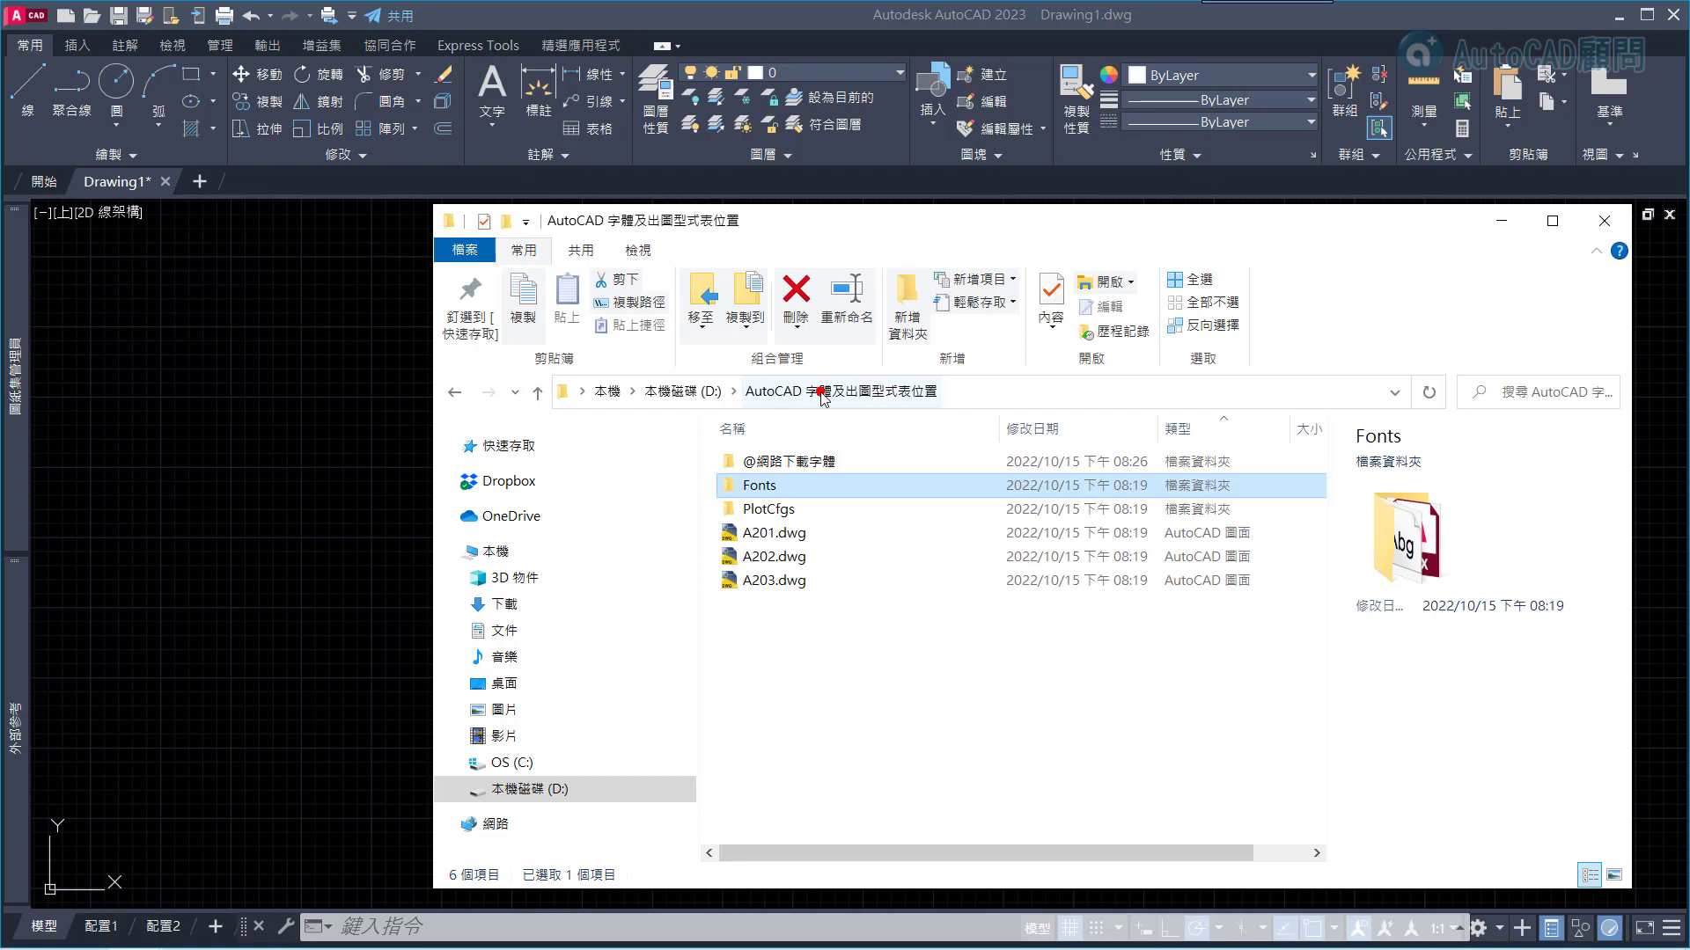
double_click(770, 519)
left_click(774, 464)
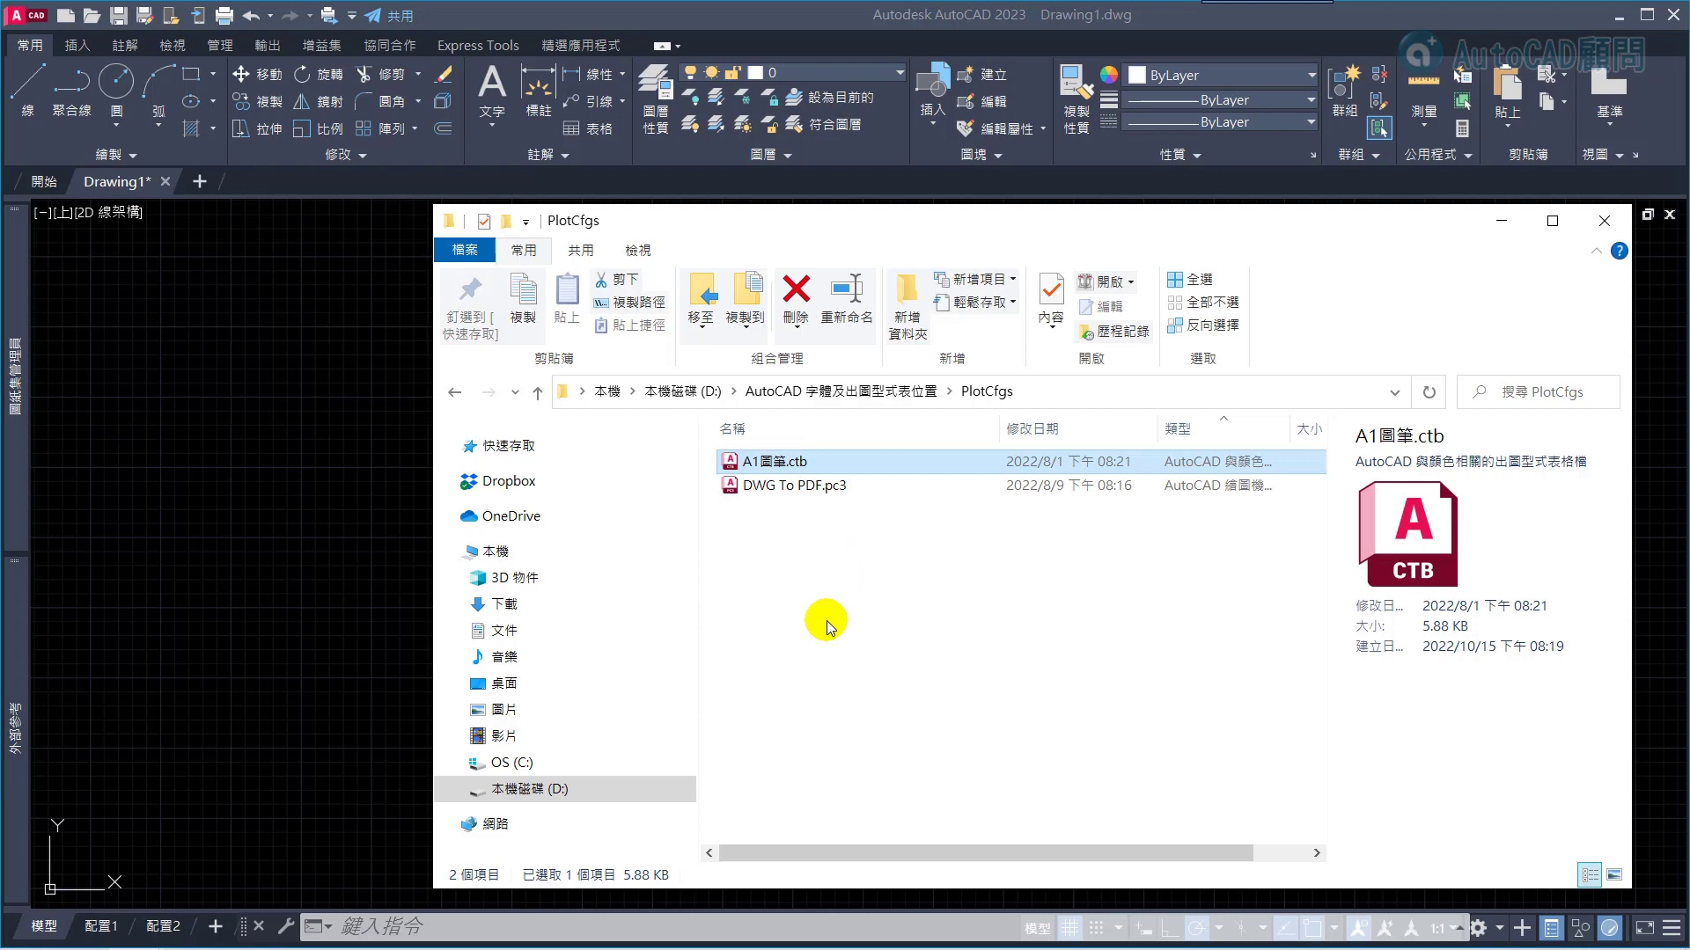
Step: Open AutoCAD's Plot Styles folder through the application menu's 列印 > 管理出圖型式
left_click(396, 357)
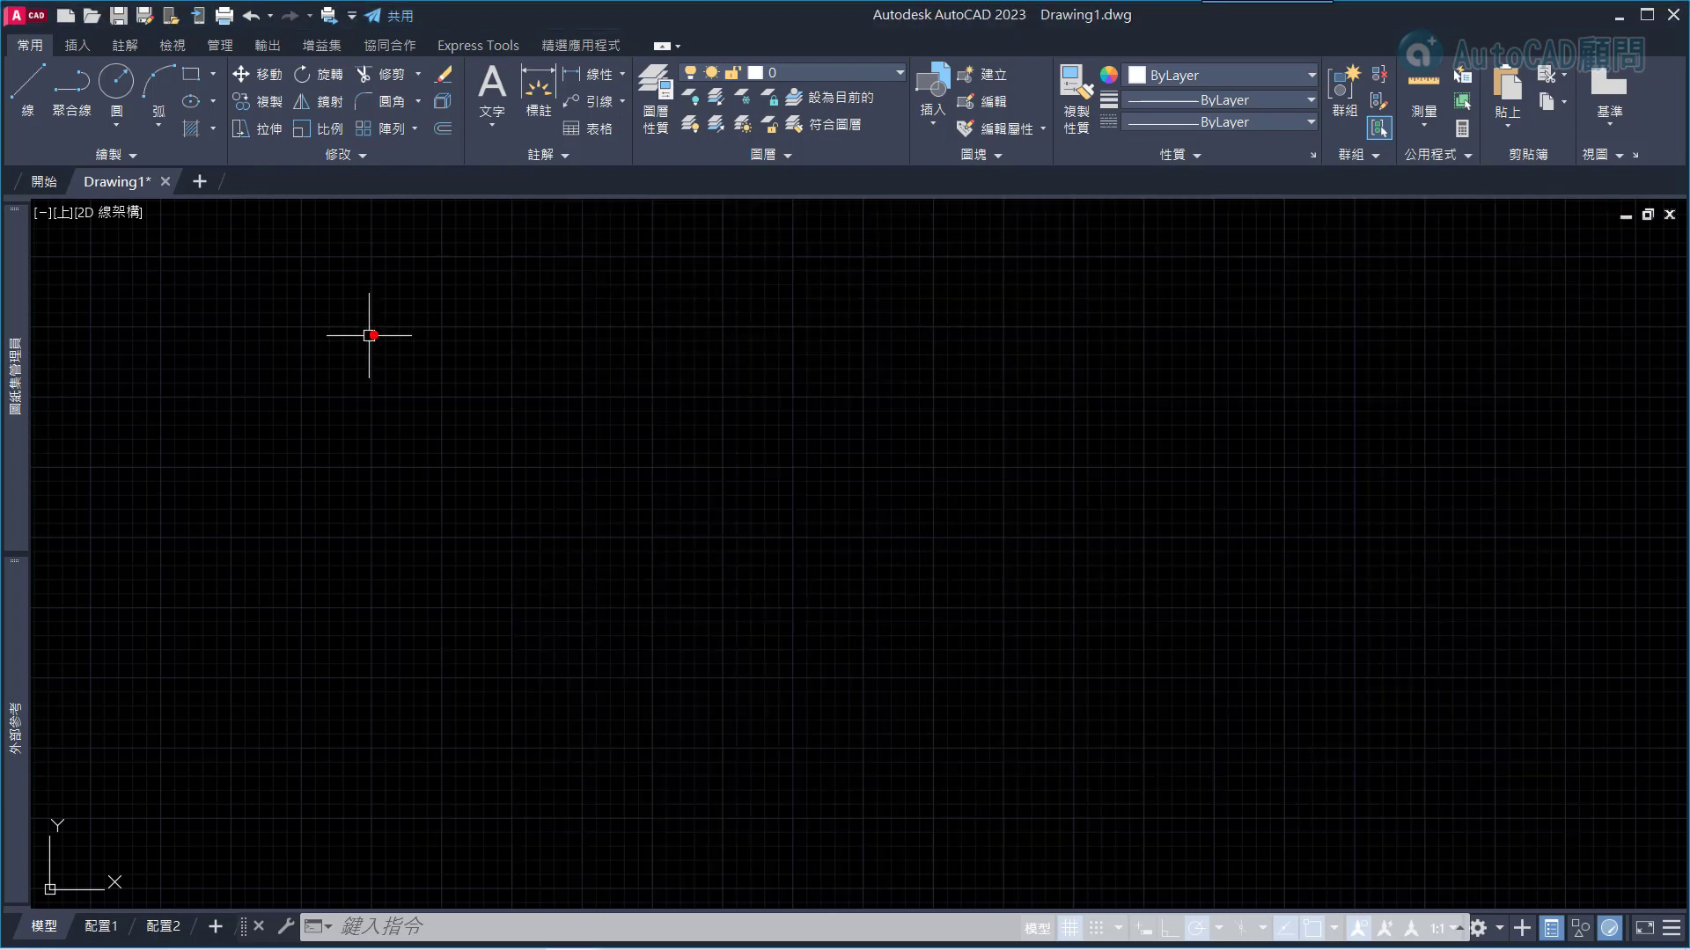
left_click(26, 15)
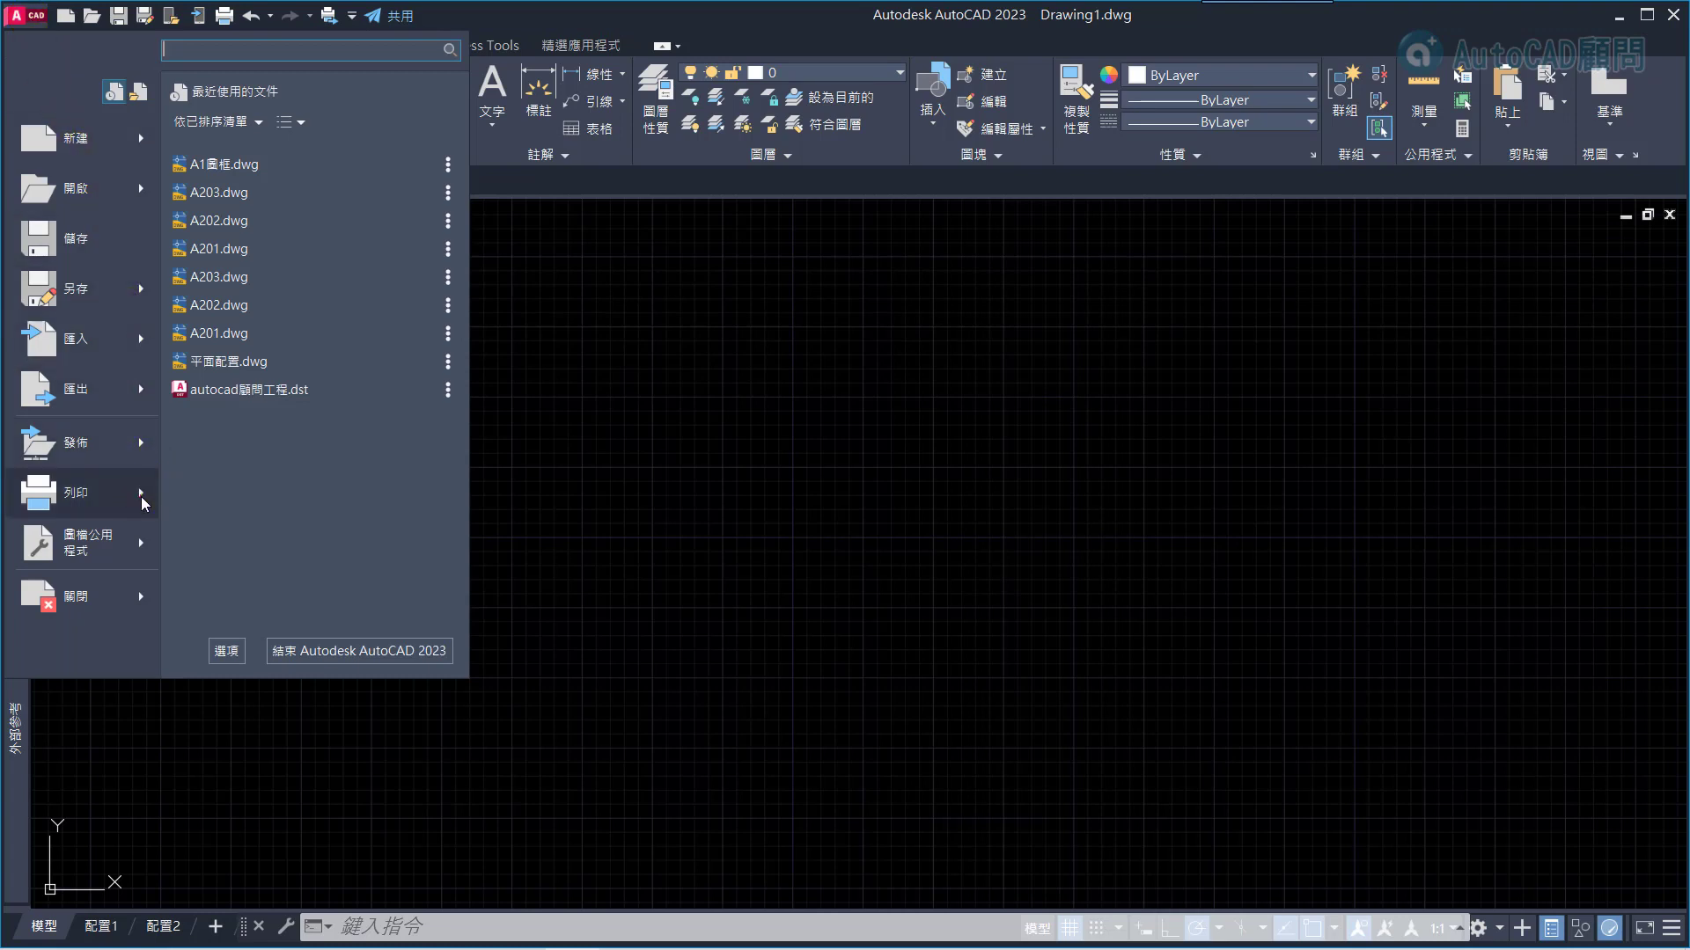
mouse_move(79, 492)
scroll(326, 614, "down", 2)
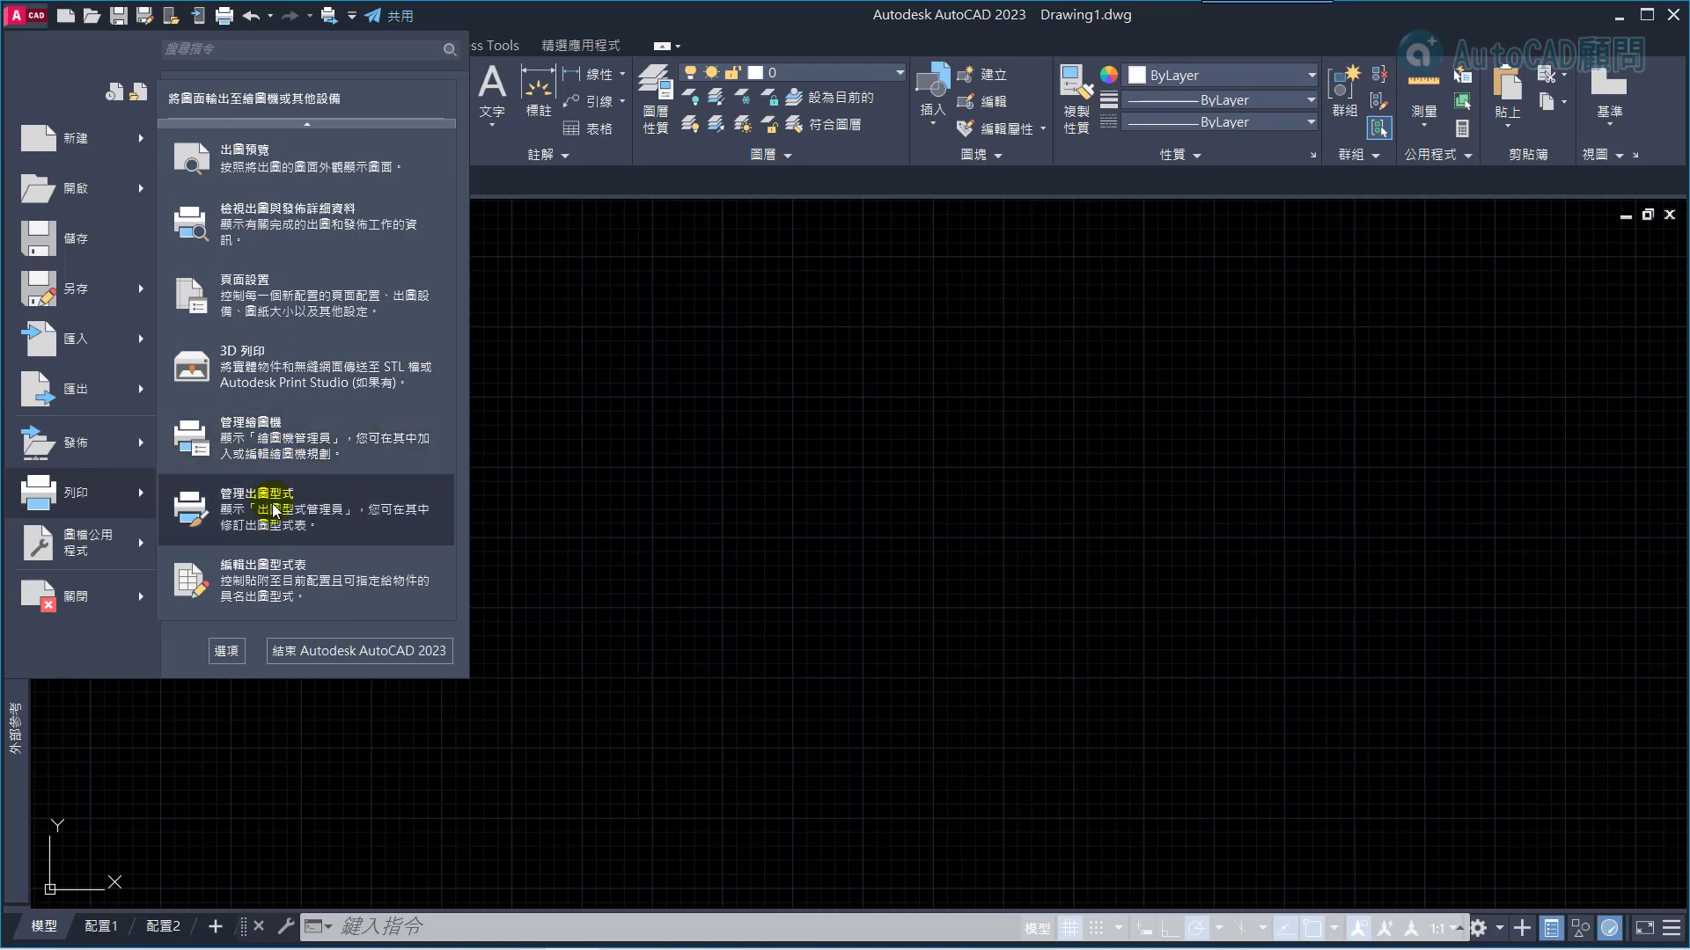
left_click(333, 517)
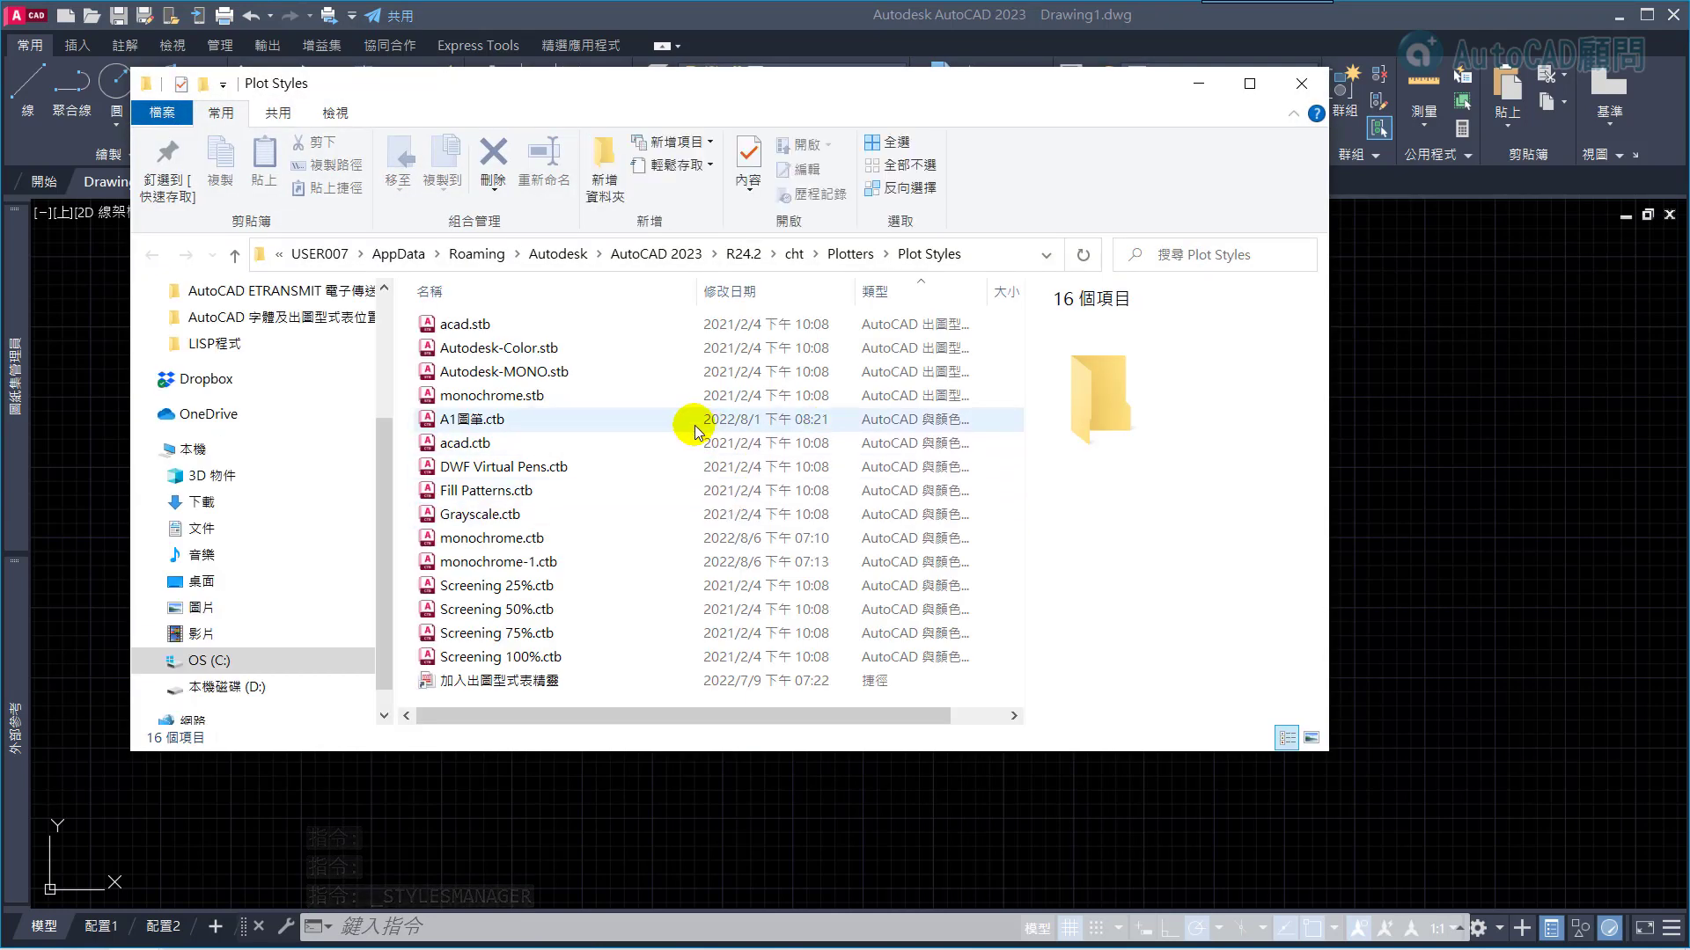
Step: Compare A1圖筆.ctb in the Plot Styles folder and the D: drive PlotCfgs folder
left_click(490, 420)
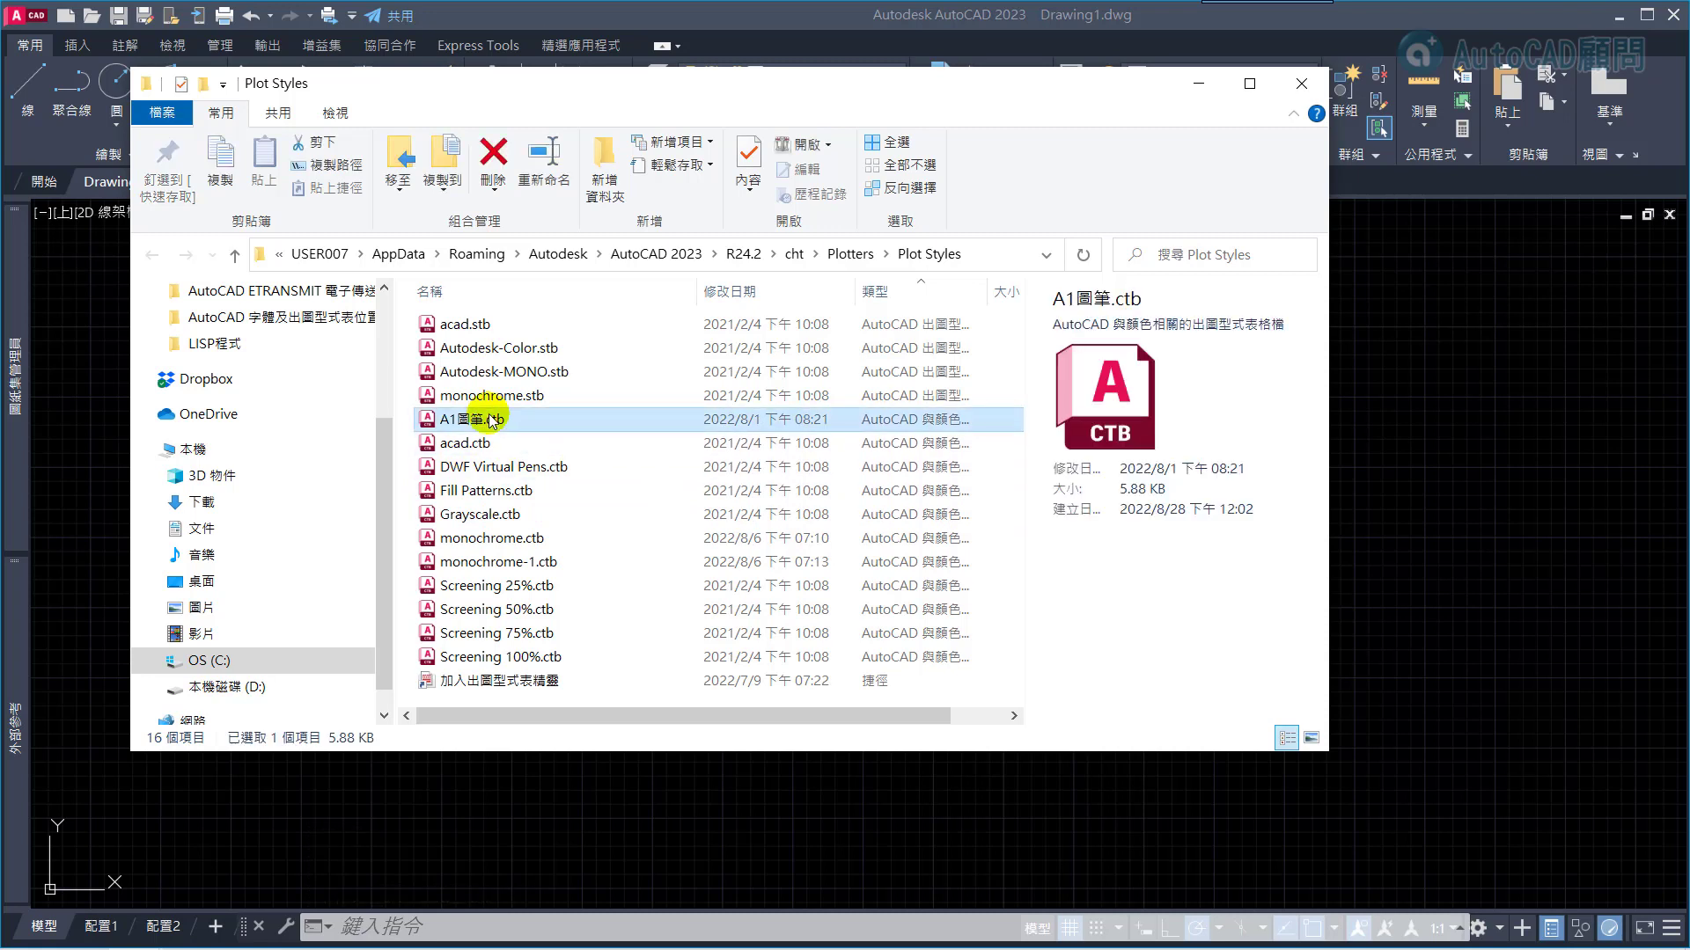
left_click_drag(721, 82, 672, 66)
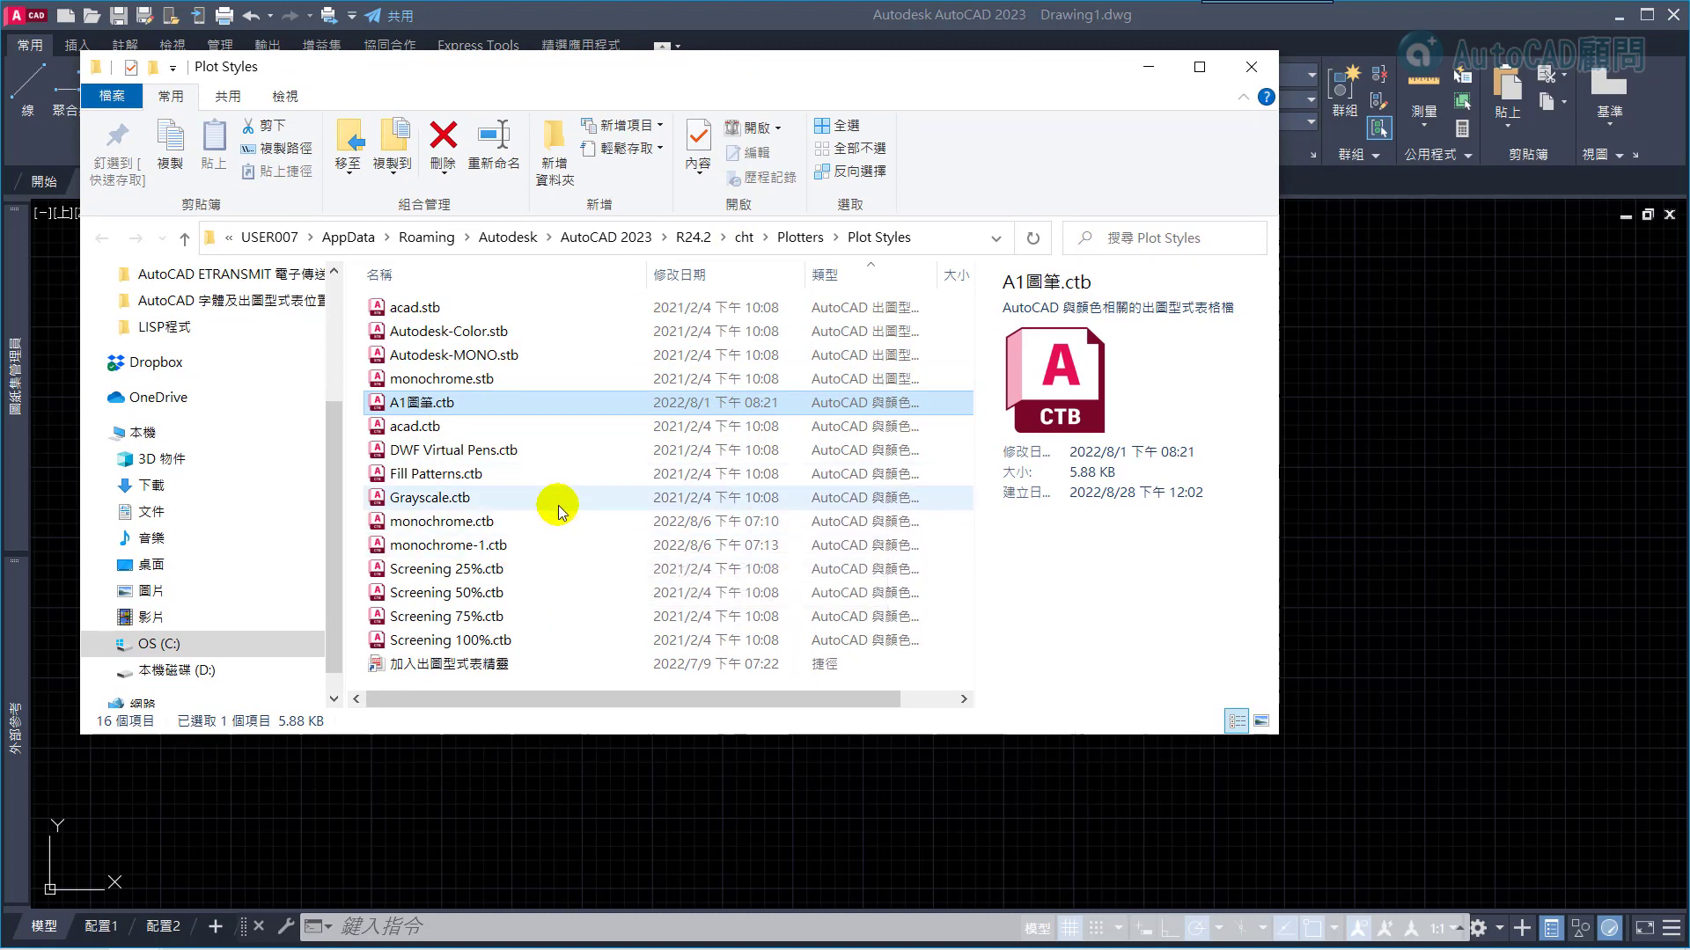
key("alt+Tab")
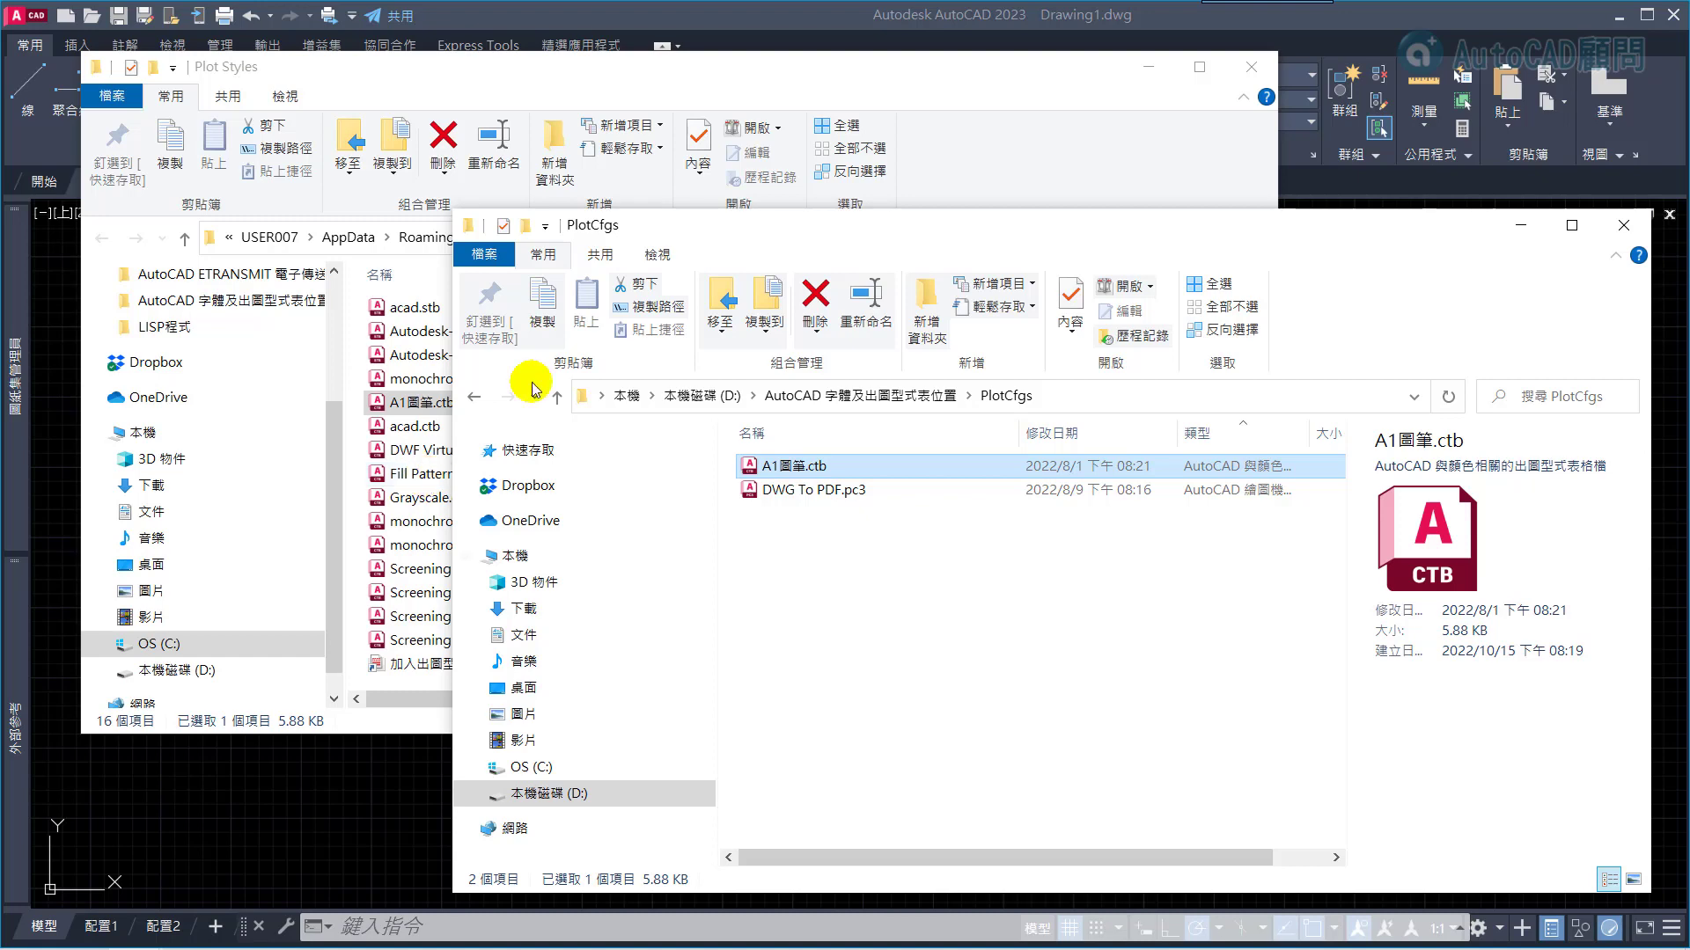
left_click(813, 85)
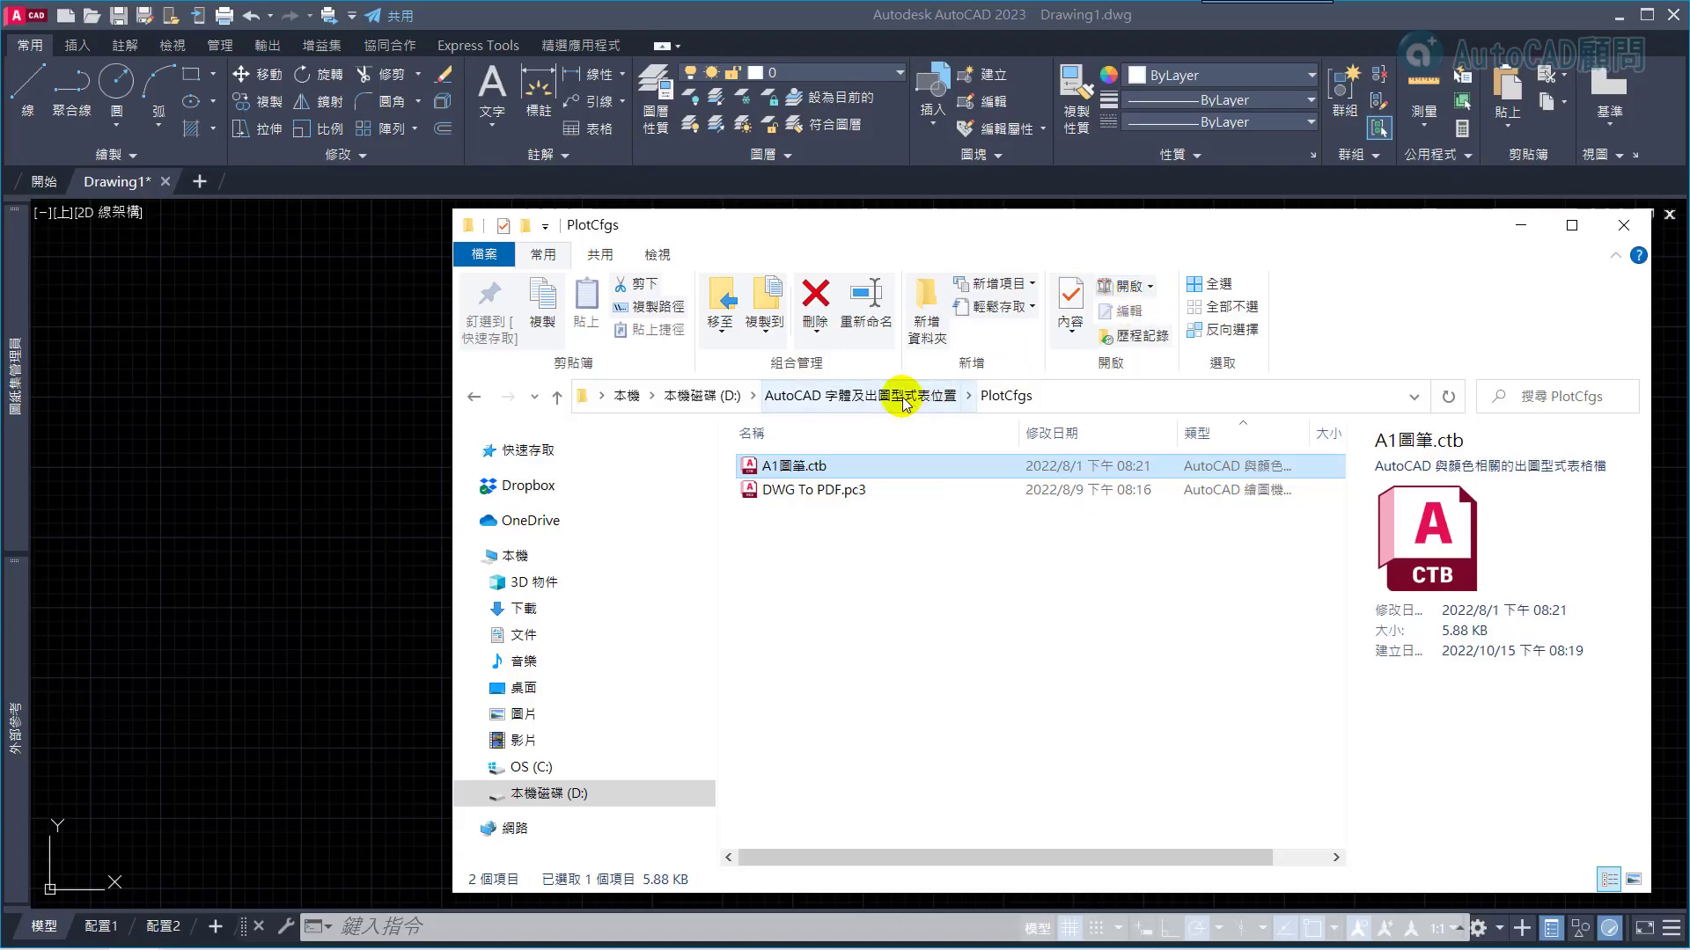
Step: Go up to the AutoCAD 字體及出圖型式表位置 folder and move its window up and left
left_click(844, 395)
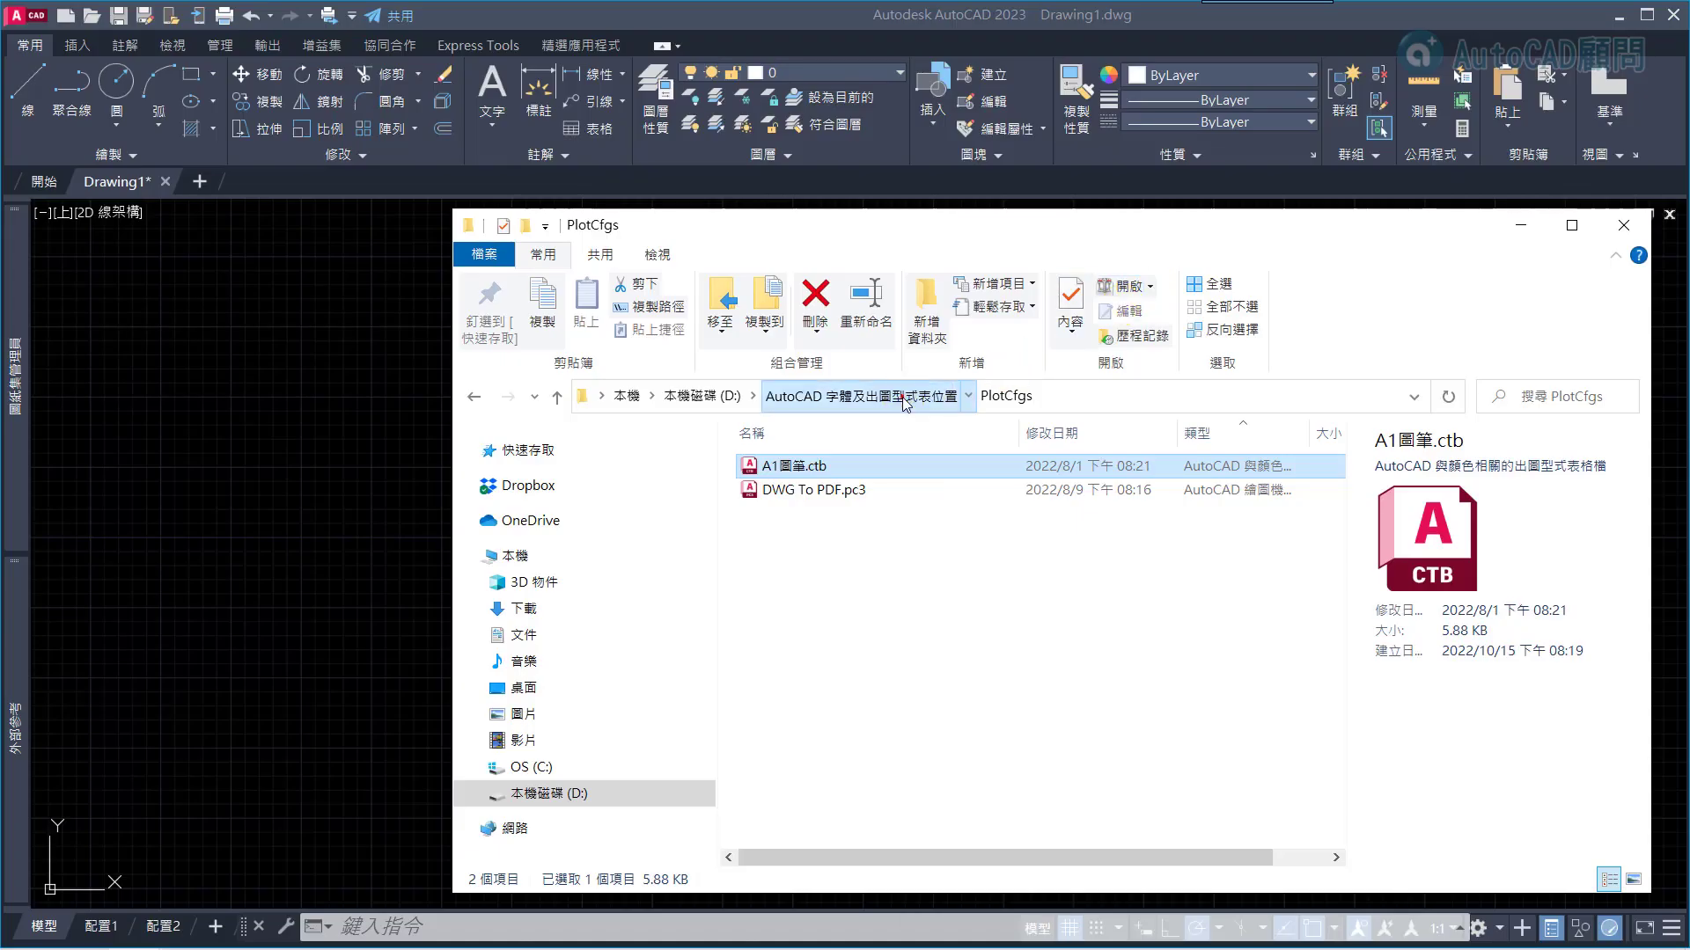
left_click_drag(983, 236, 796, 158)
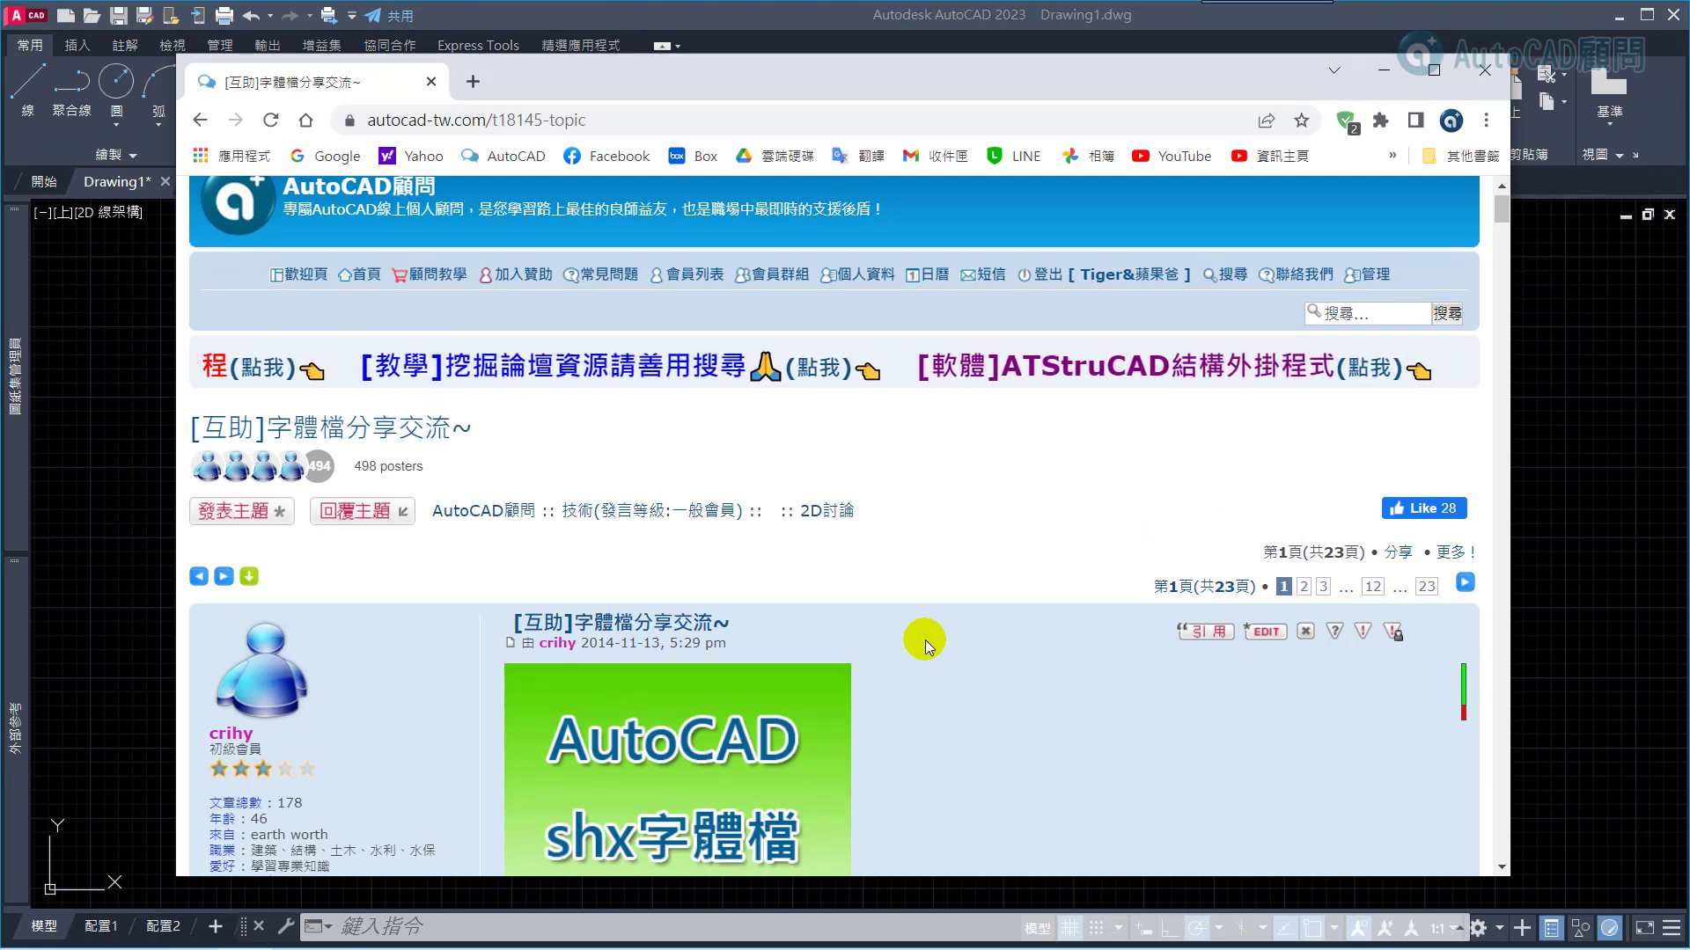
Step: Scroll the font-sharing forum thread down to its embedded YouTube video
scroll(924, 650, "down", 2)
scroll(929, 642, "down", 1)
scroll(937, 631, "down", 3)
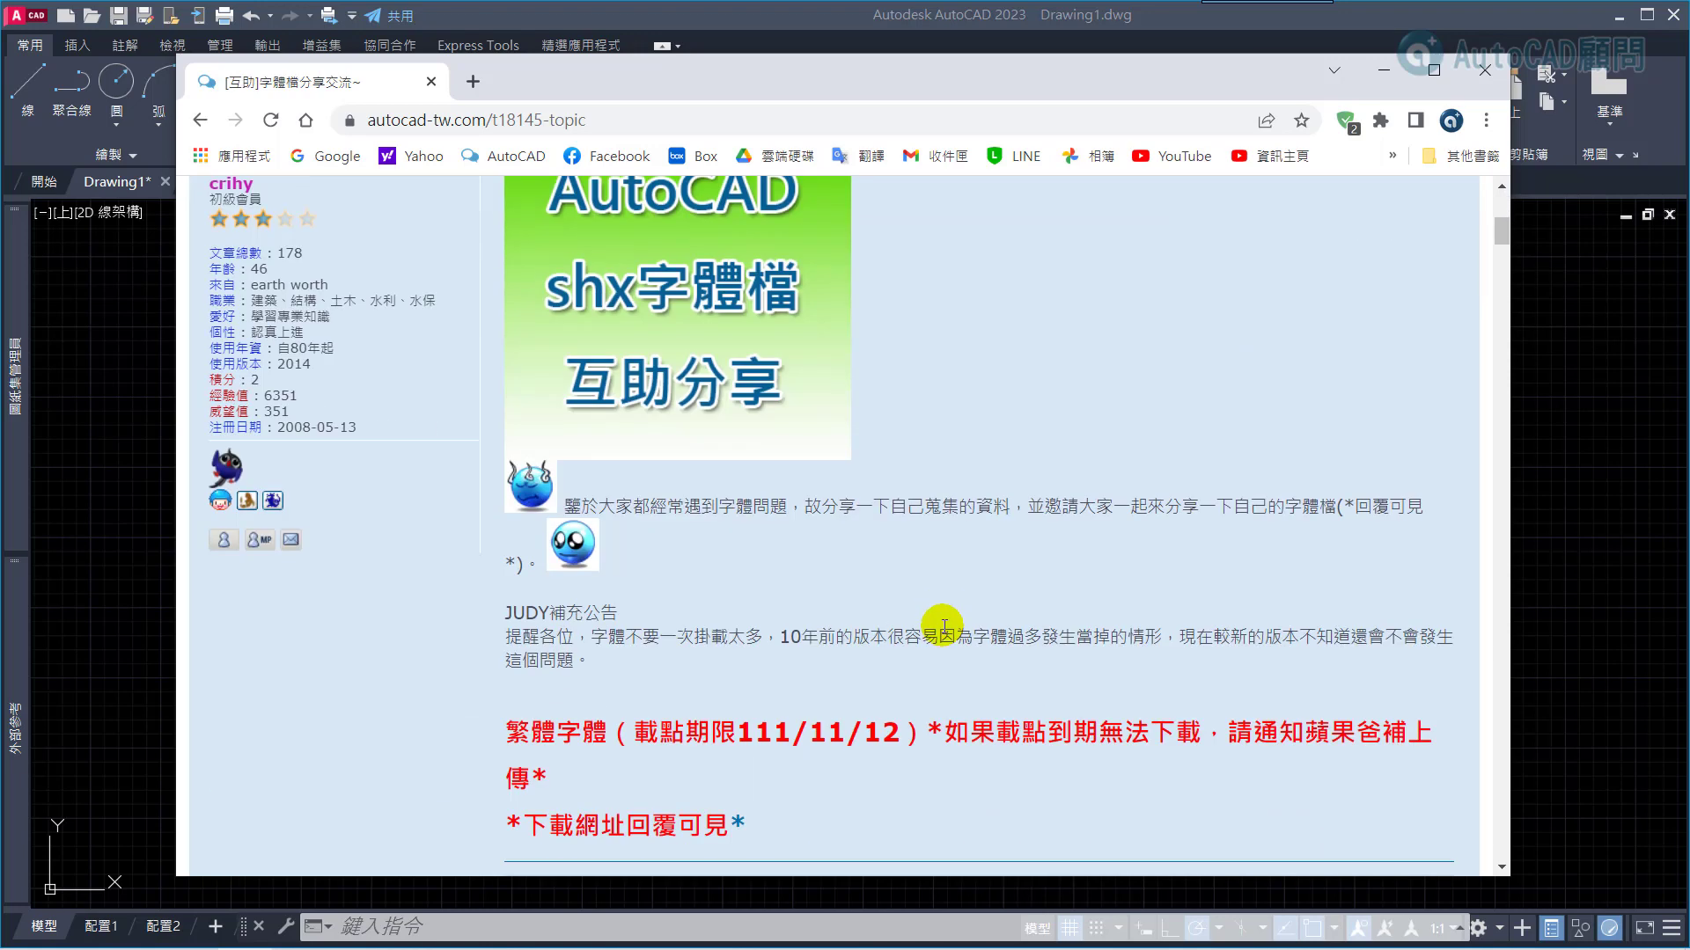
scroll(944, 626, "down", 5)
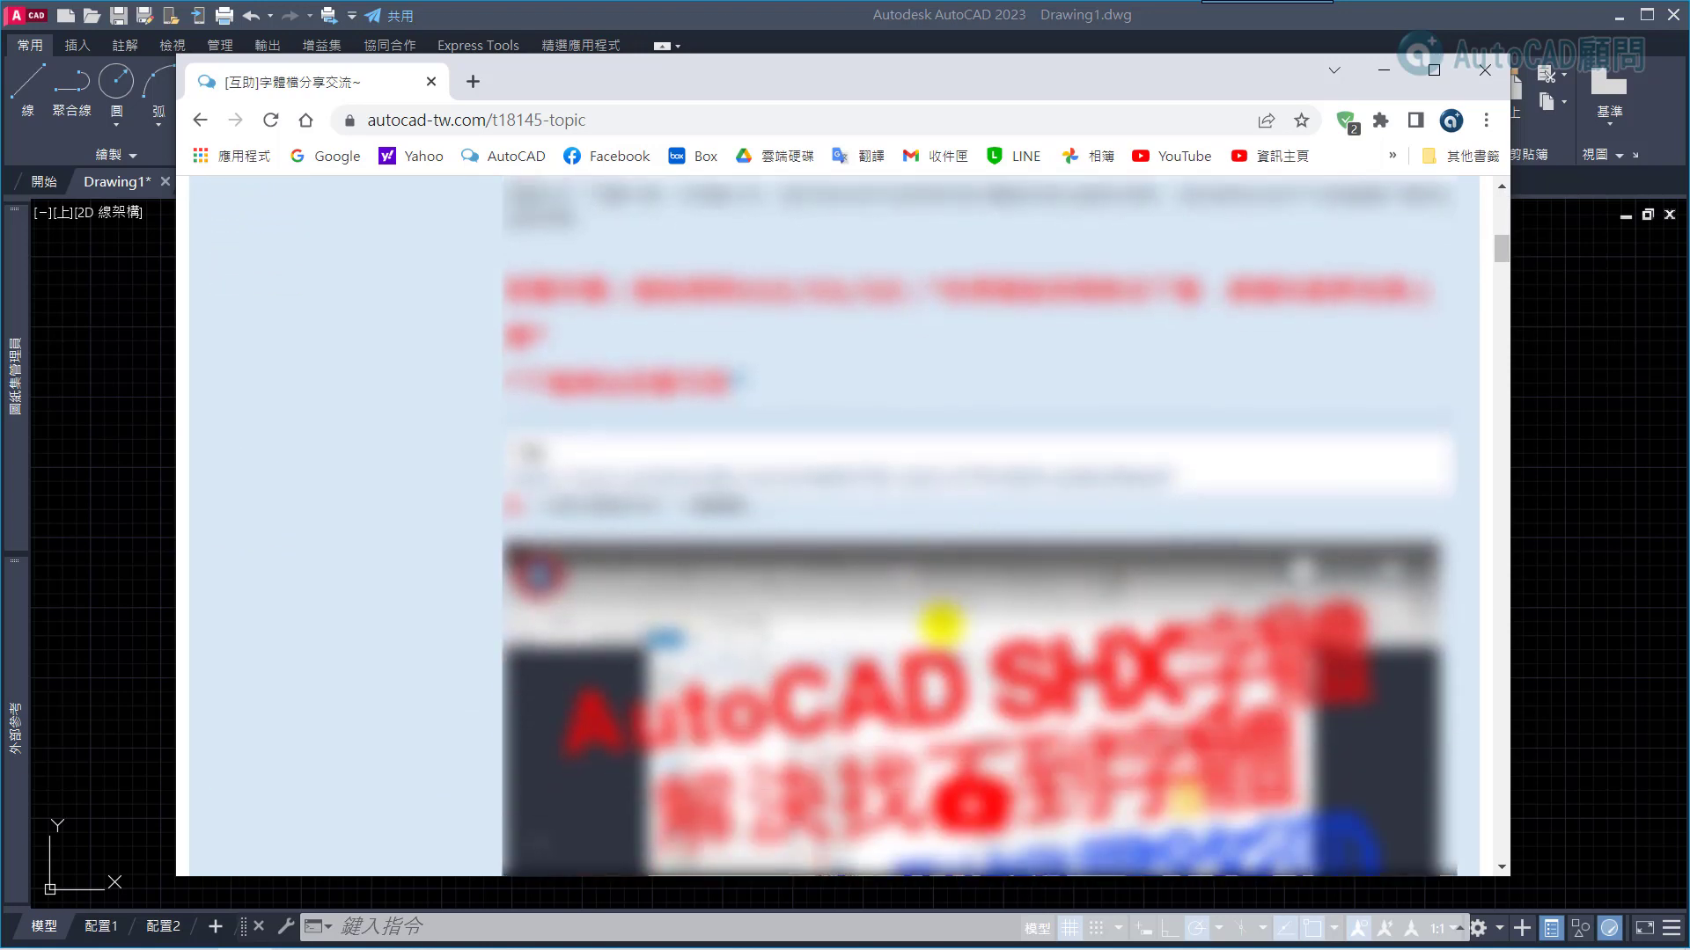
scroll(945, 626, "down", 4)
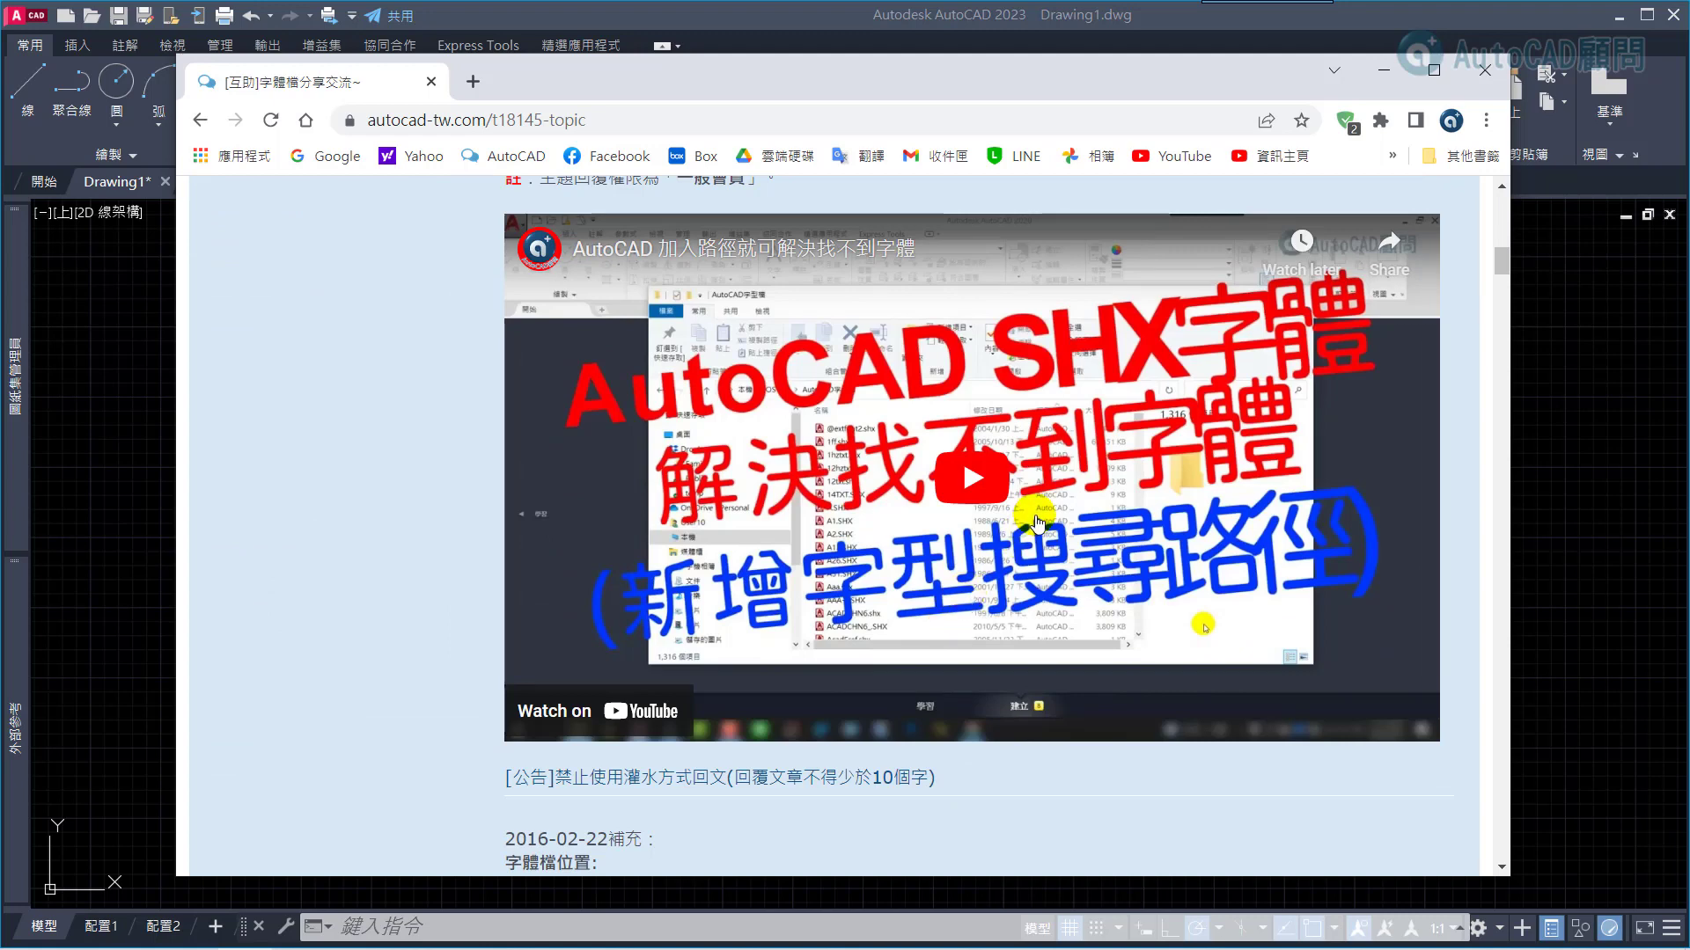
left_click(1485, 78)
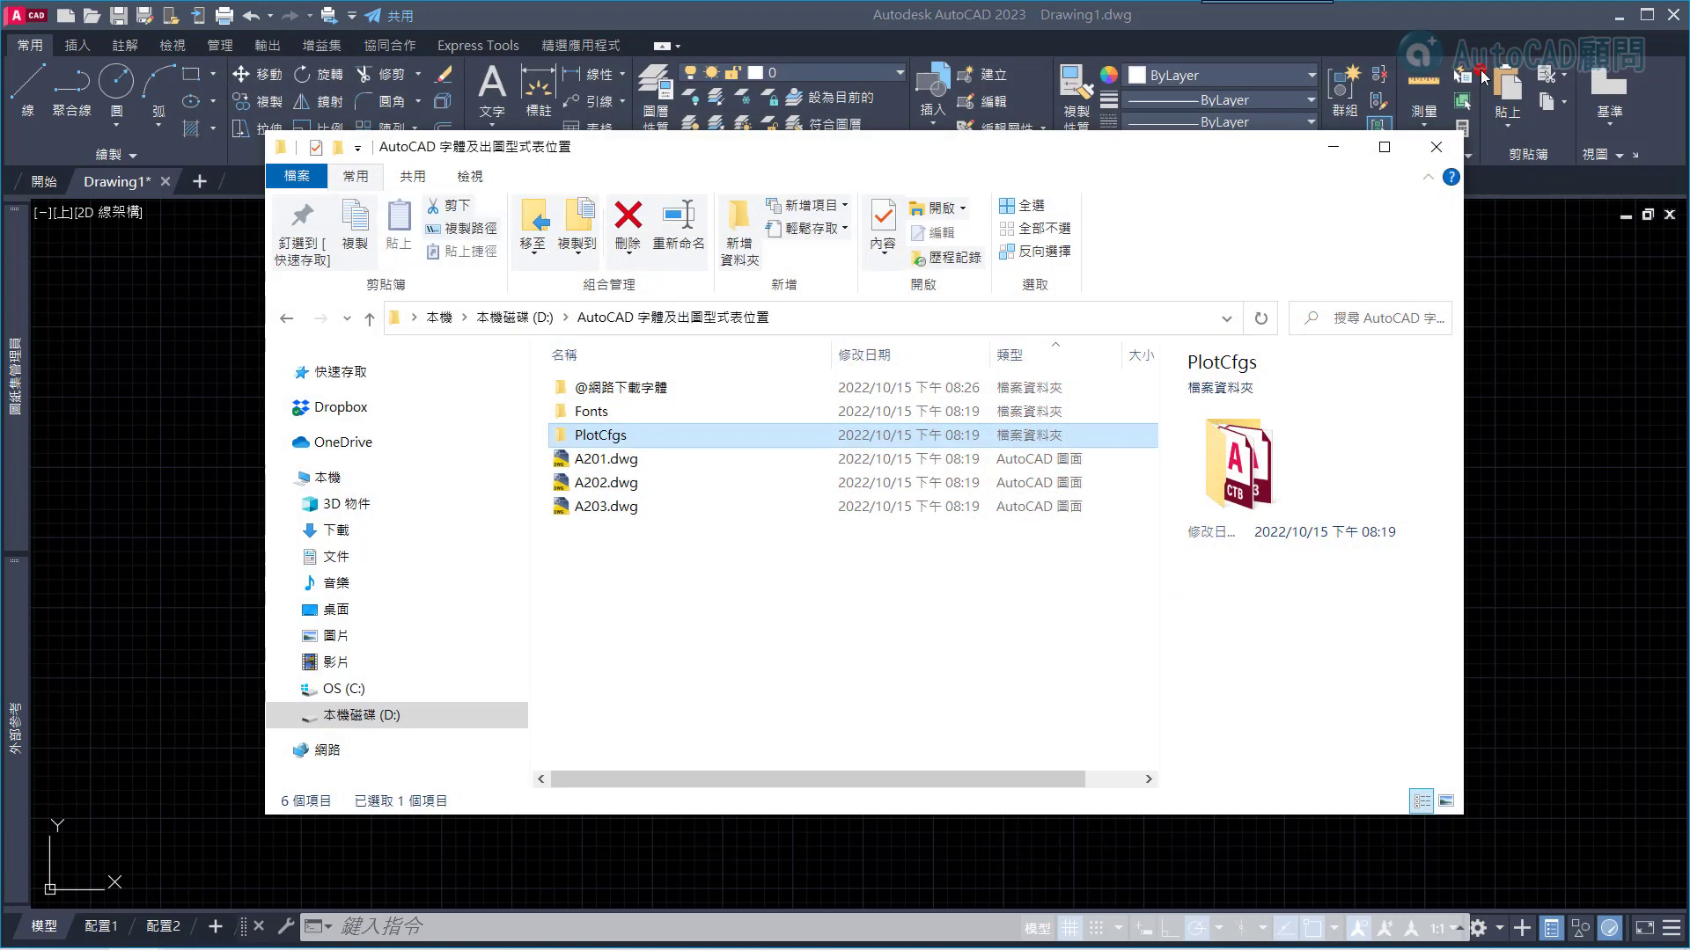
double_click(669, 389)
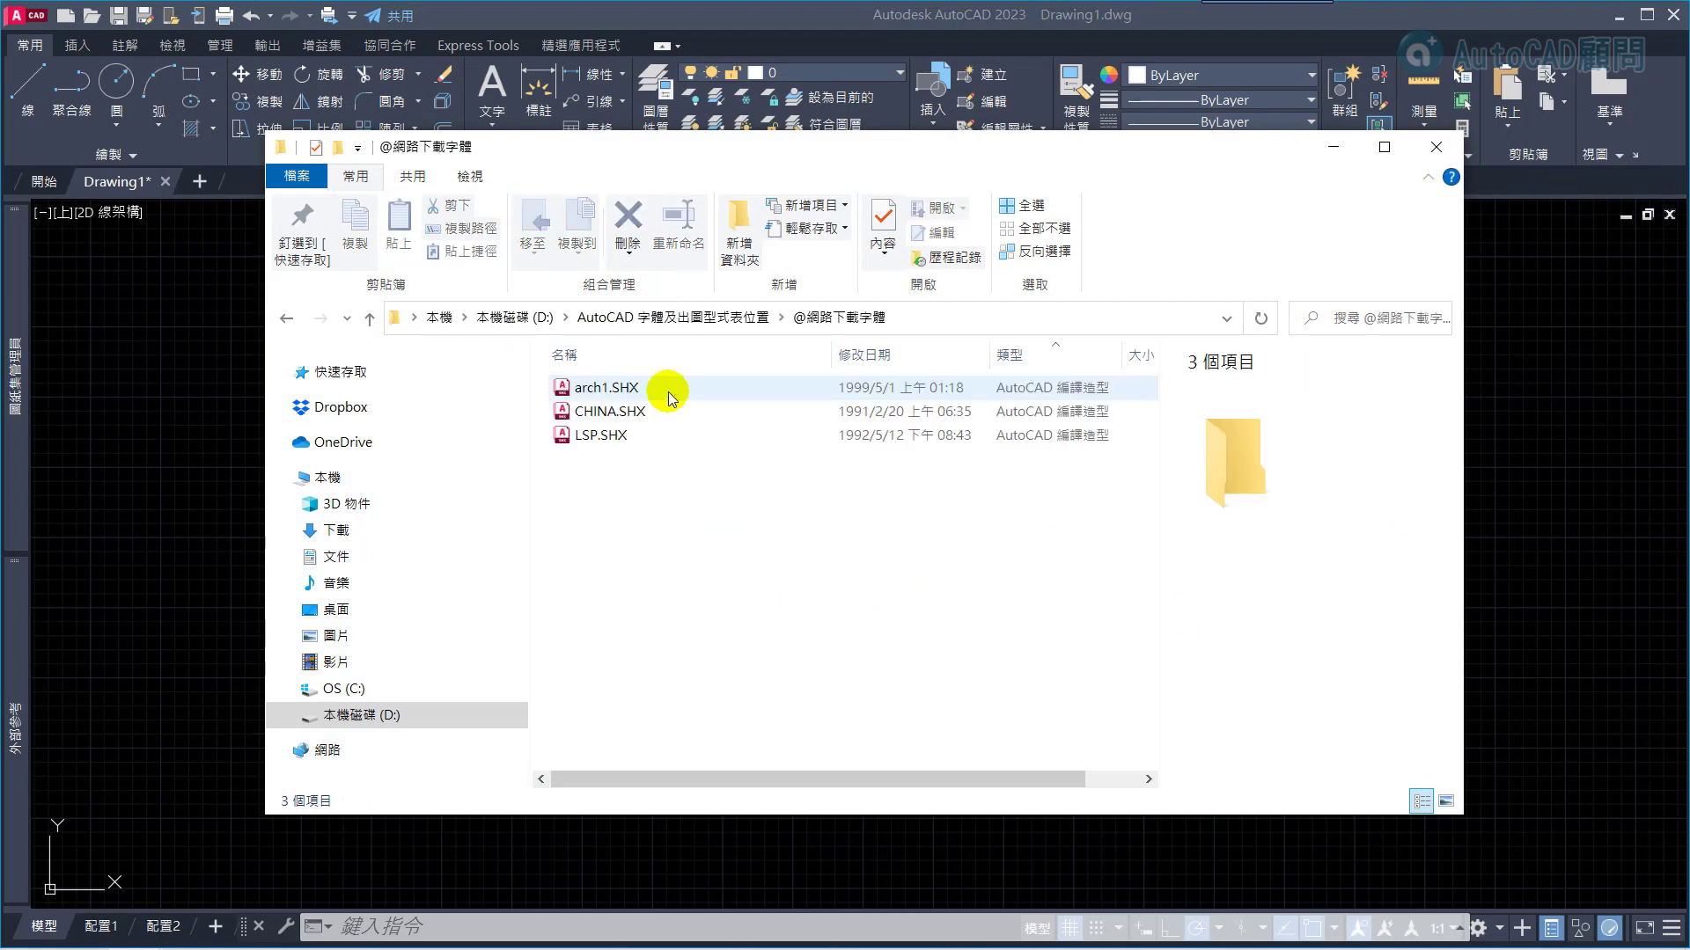
left_click_drag(642, 453, 599, 393)
right_click(598, 393)
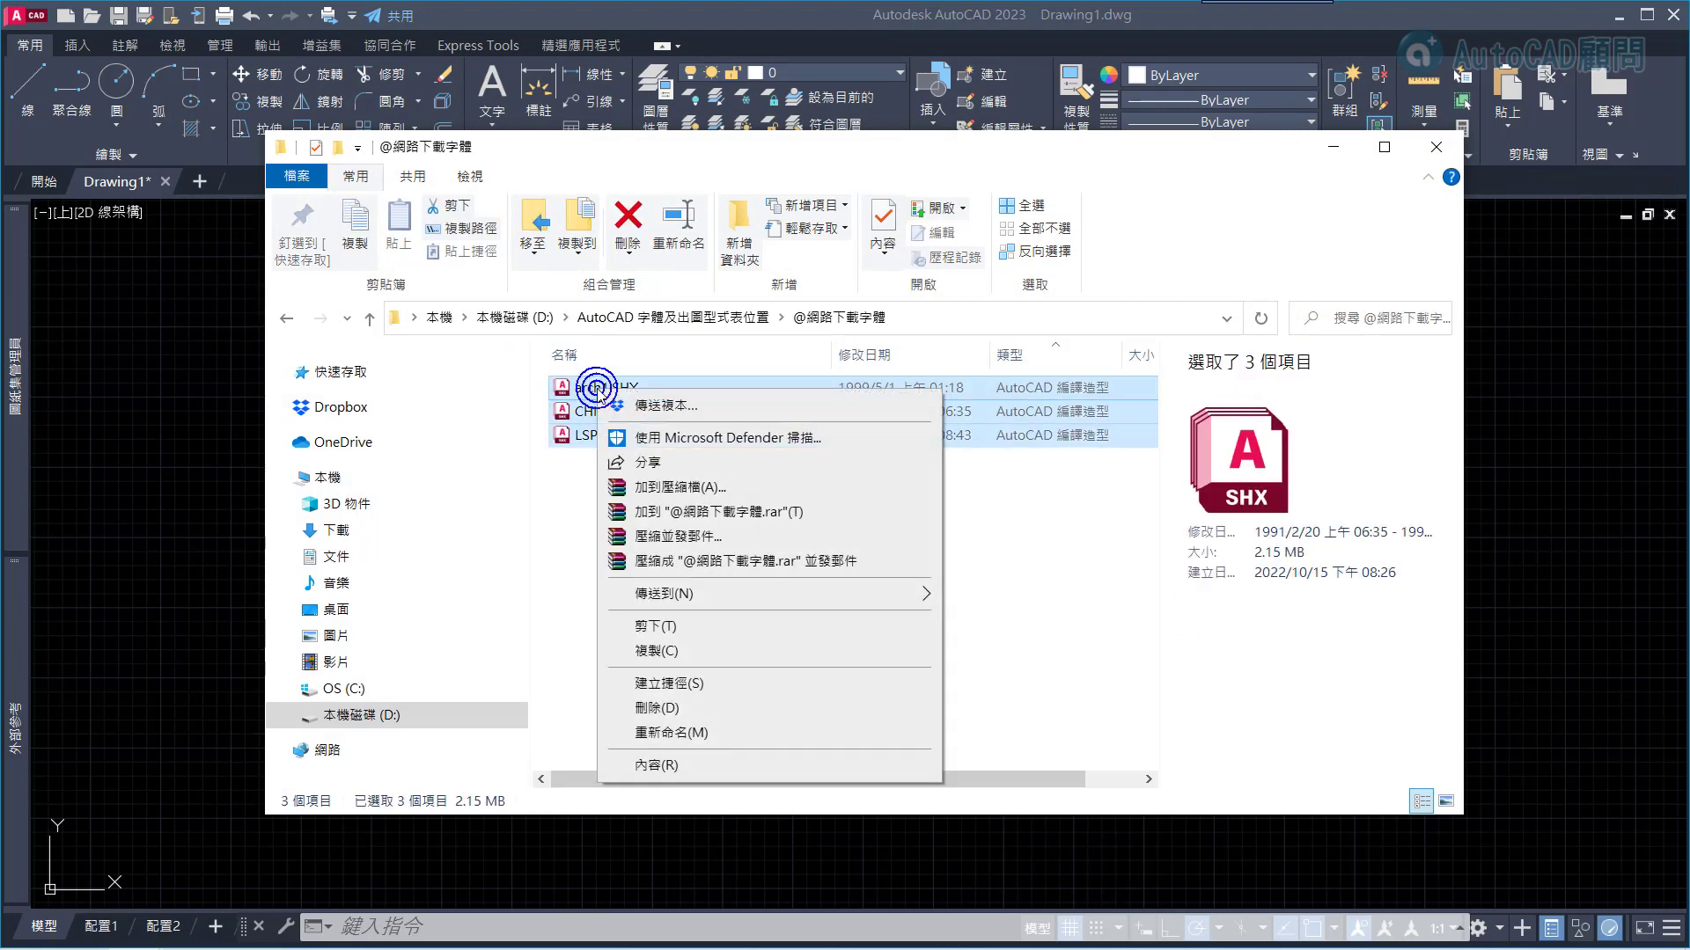
left_click(663, 651)
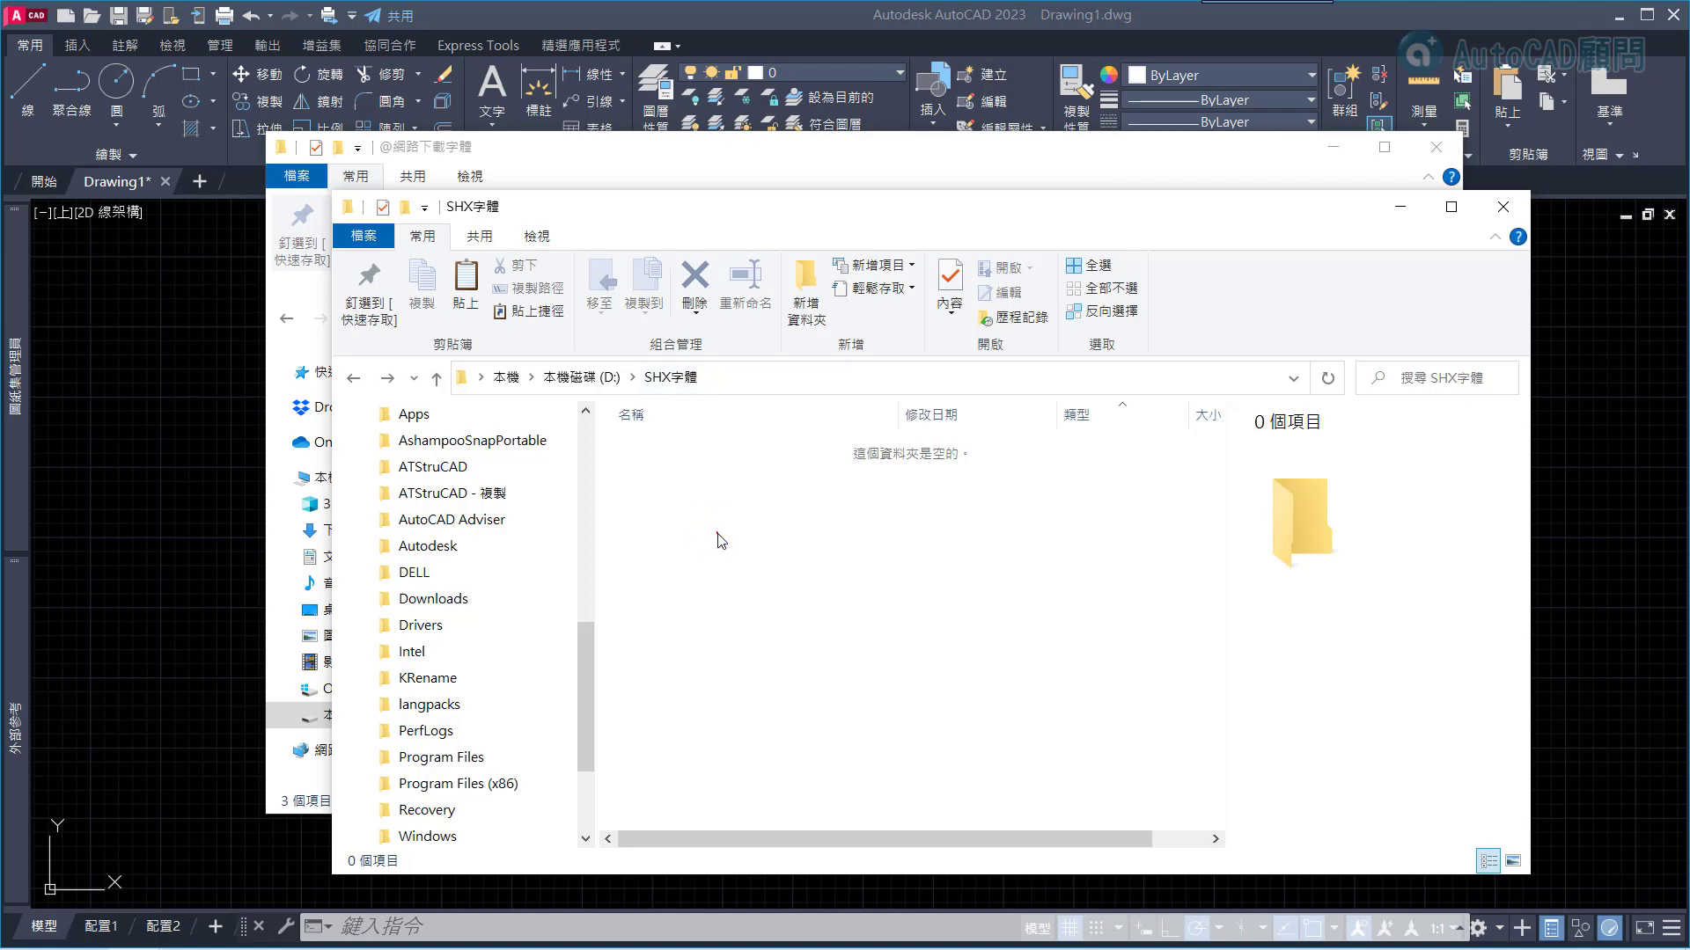
left_click(717, 533)
key("ctrl+v")
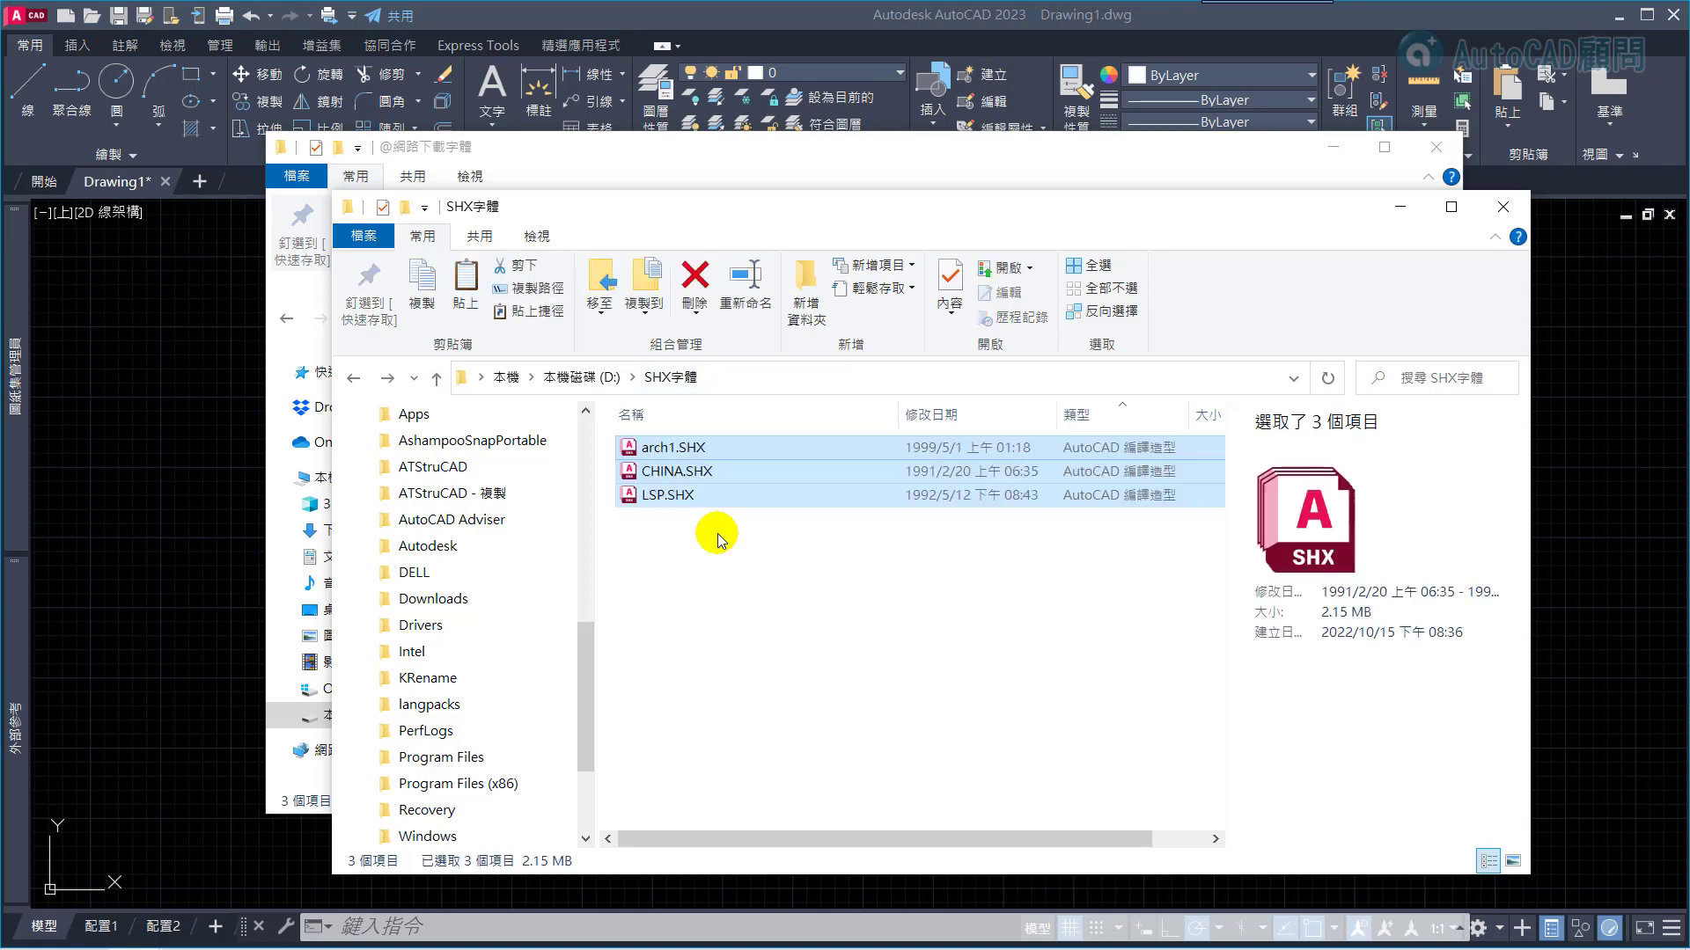
left_click(216, 406)
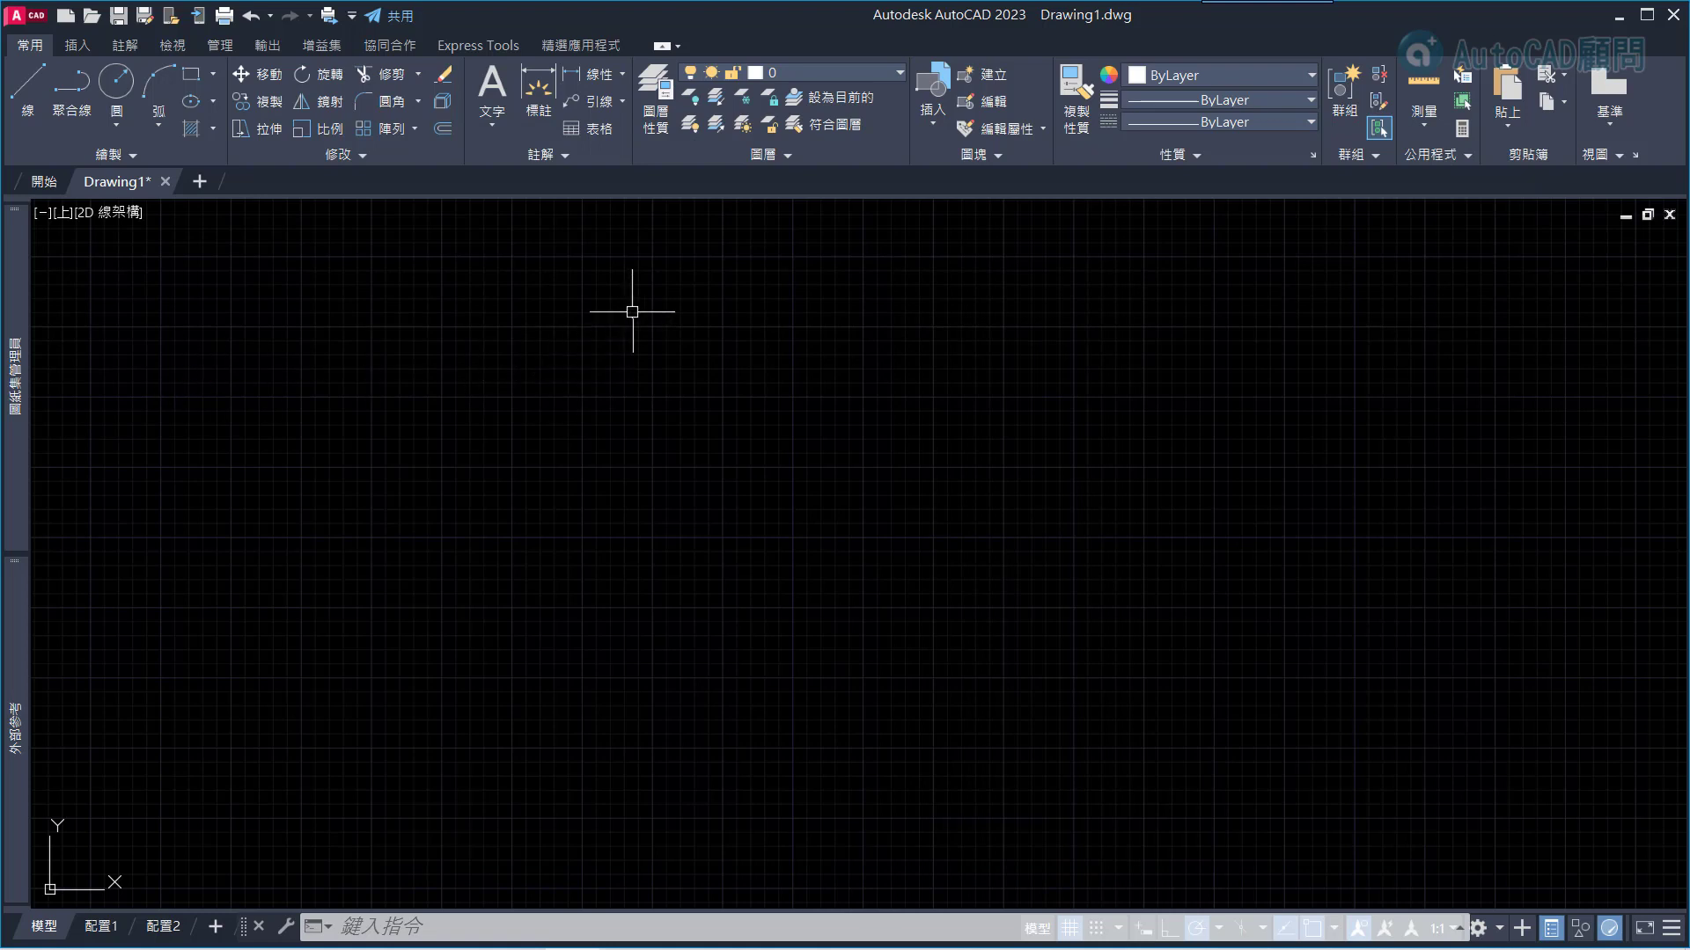
Step: Add D:\SHX字體 as a new support file search path in Options
right_click(643, 277)
left_click(700, 674)
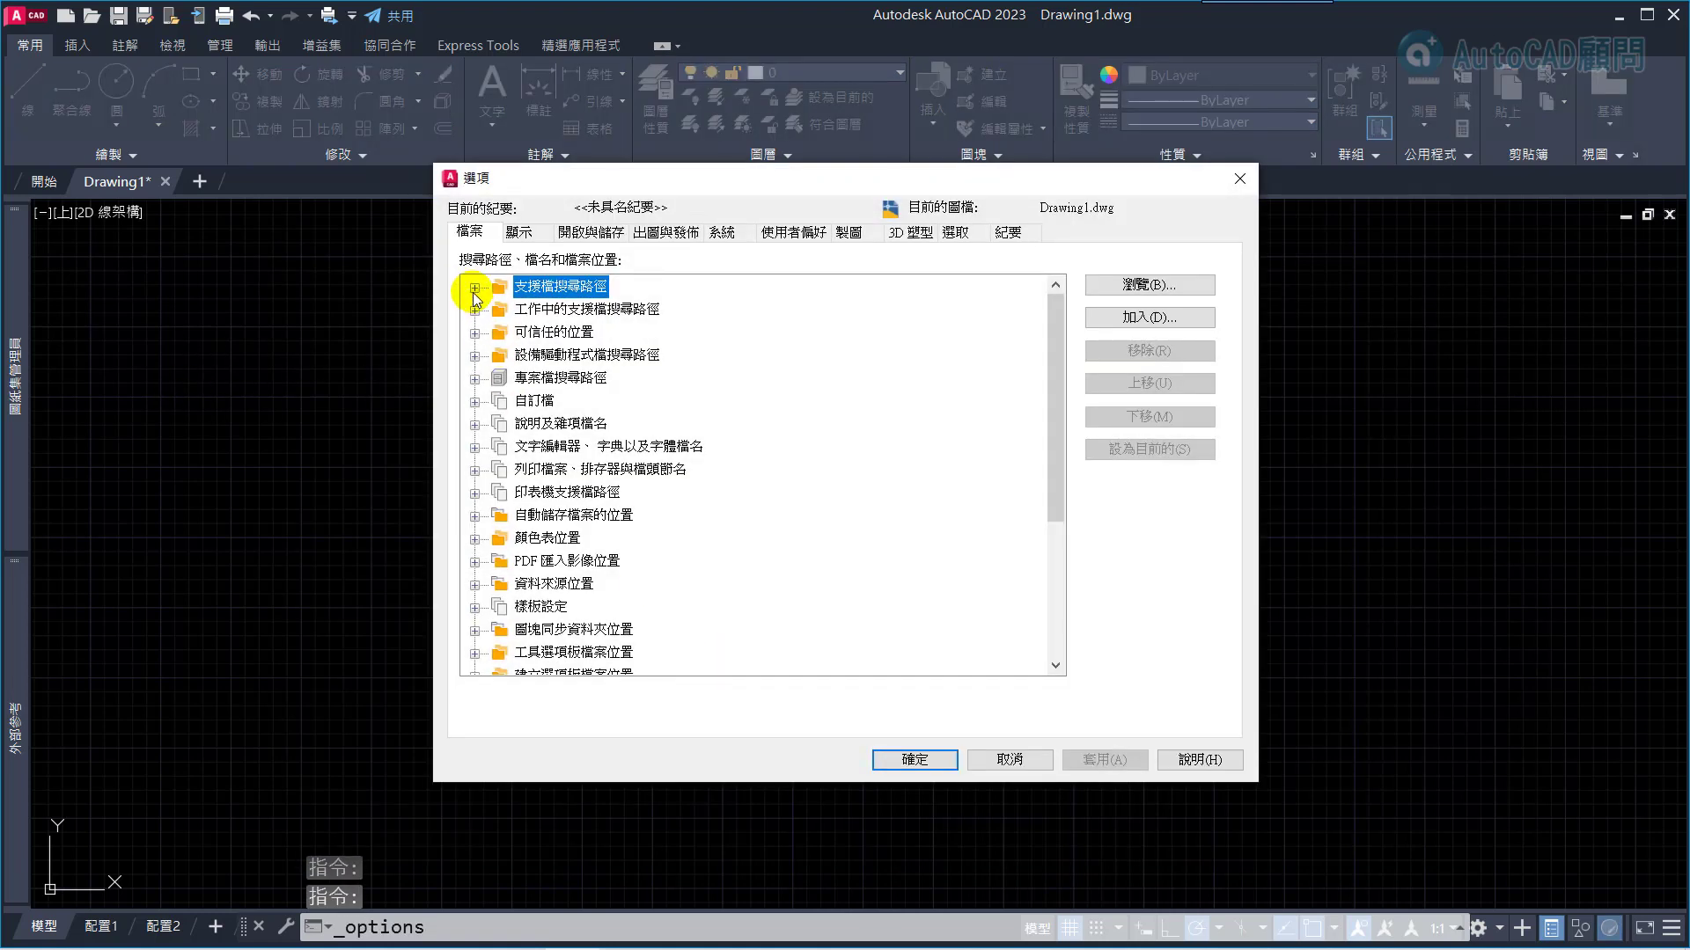
left_click(474, 288)
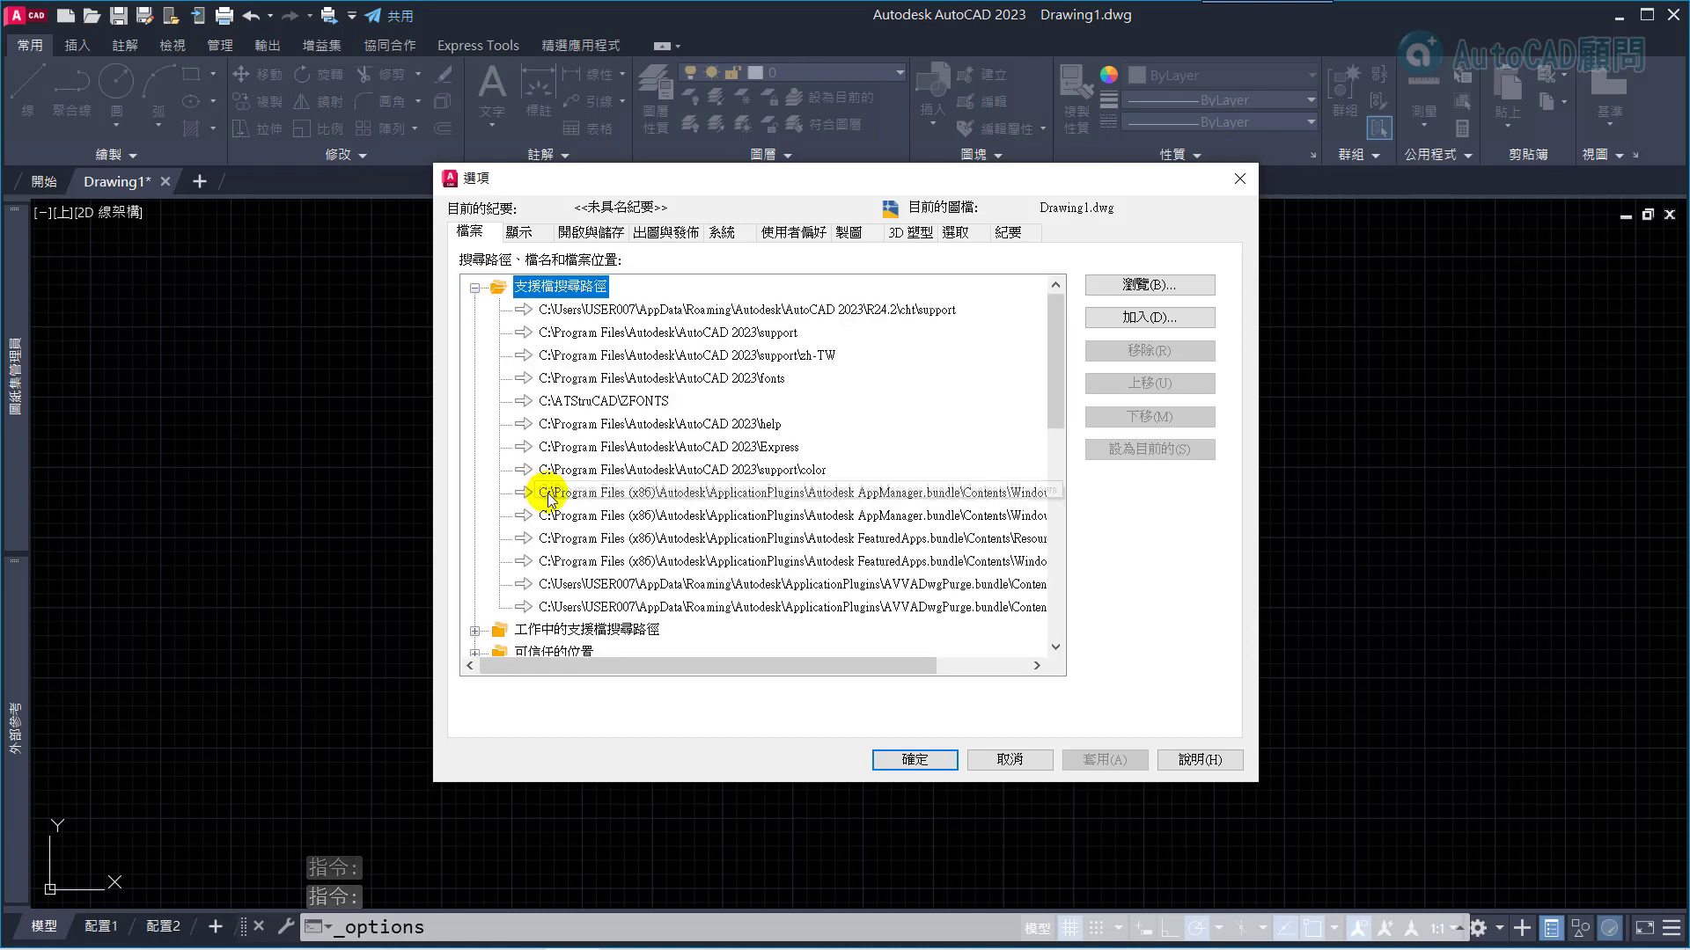
left_click(1132, 322)
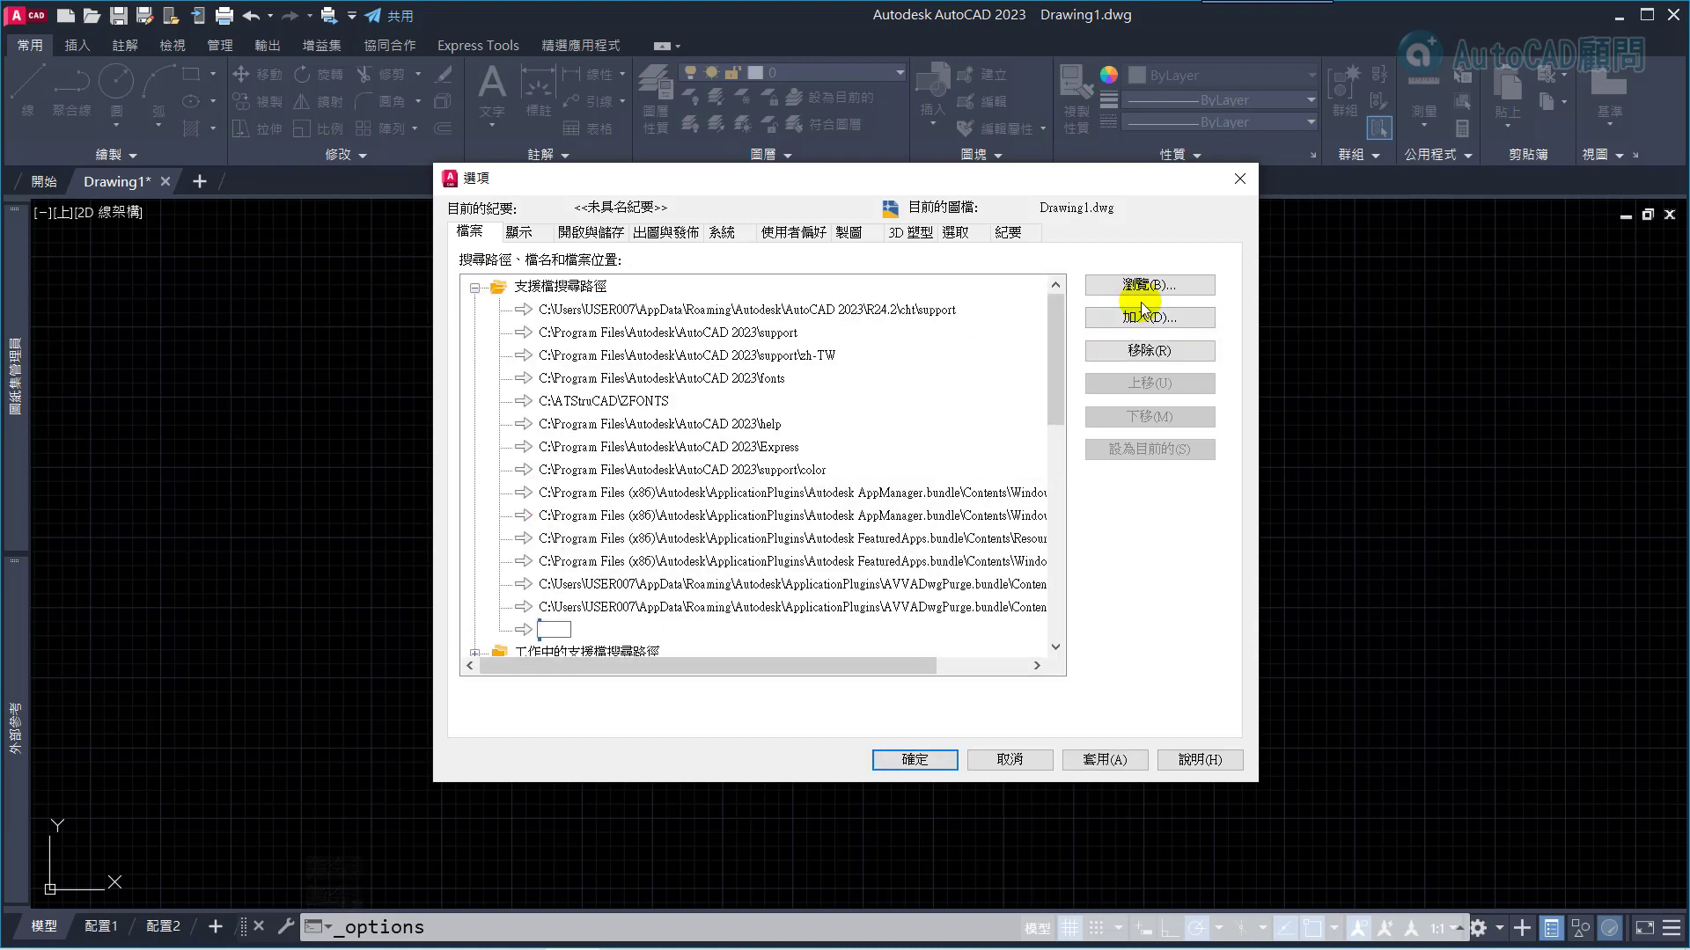
left_click(1148, 287)
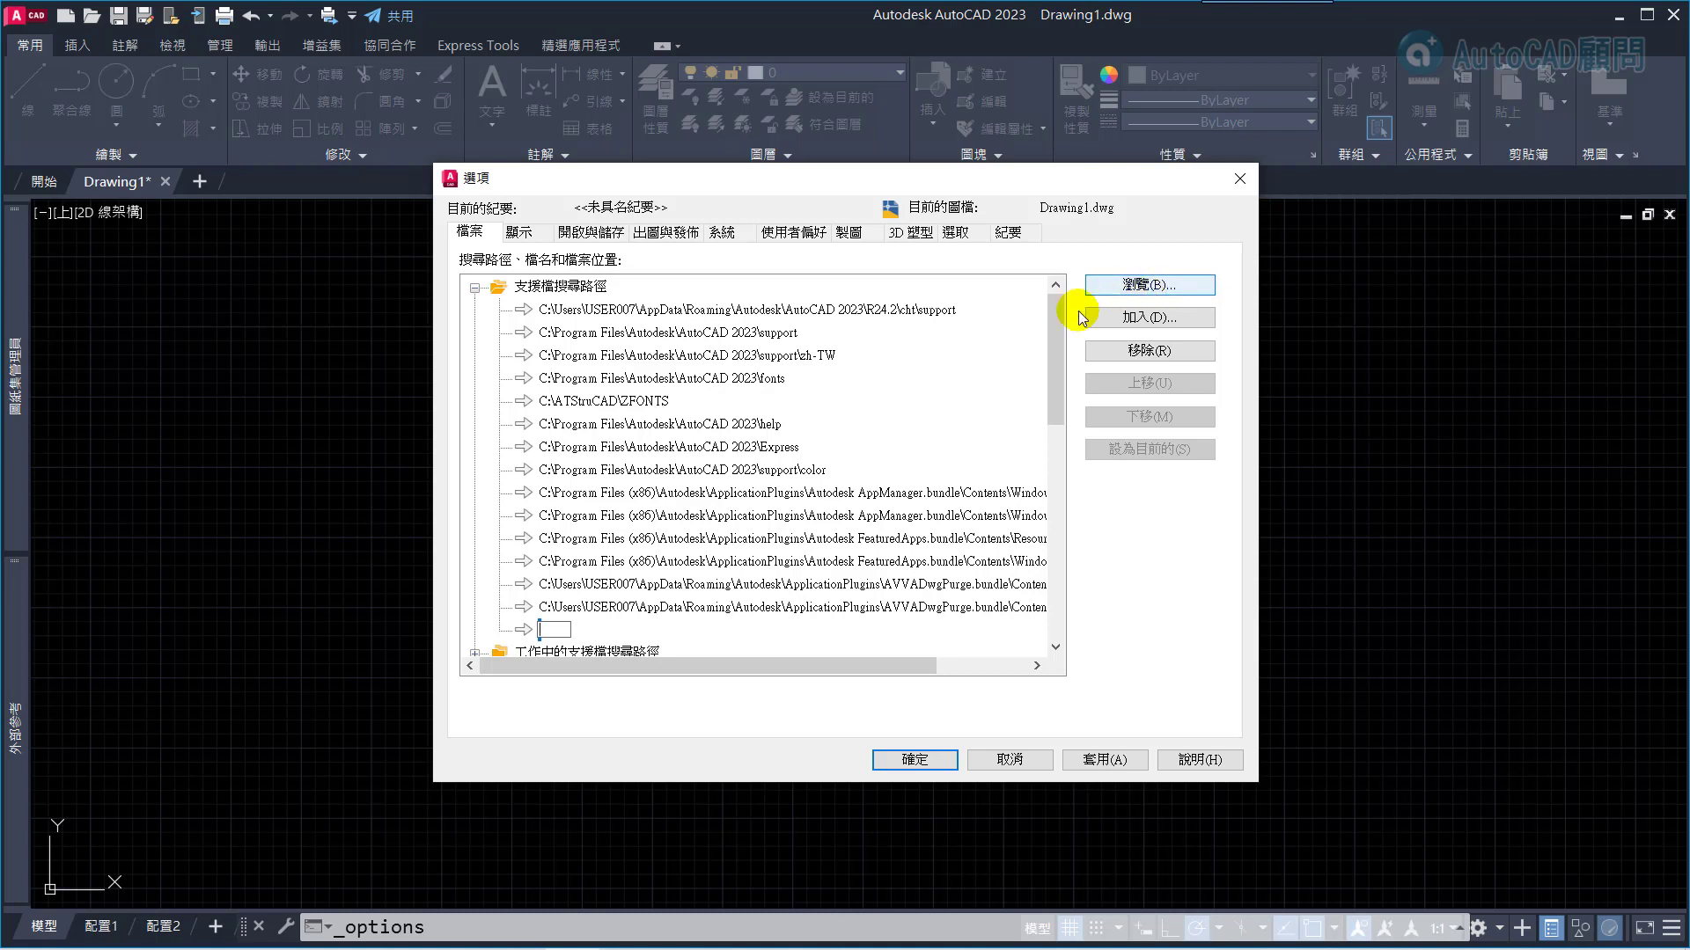
right_click(553, 629)
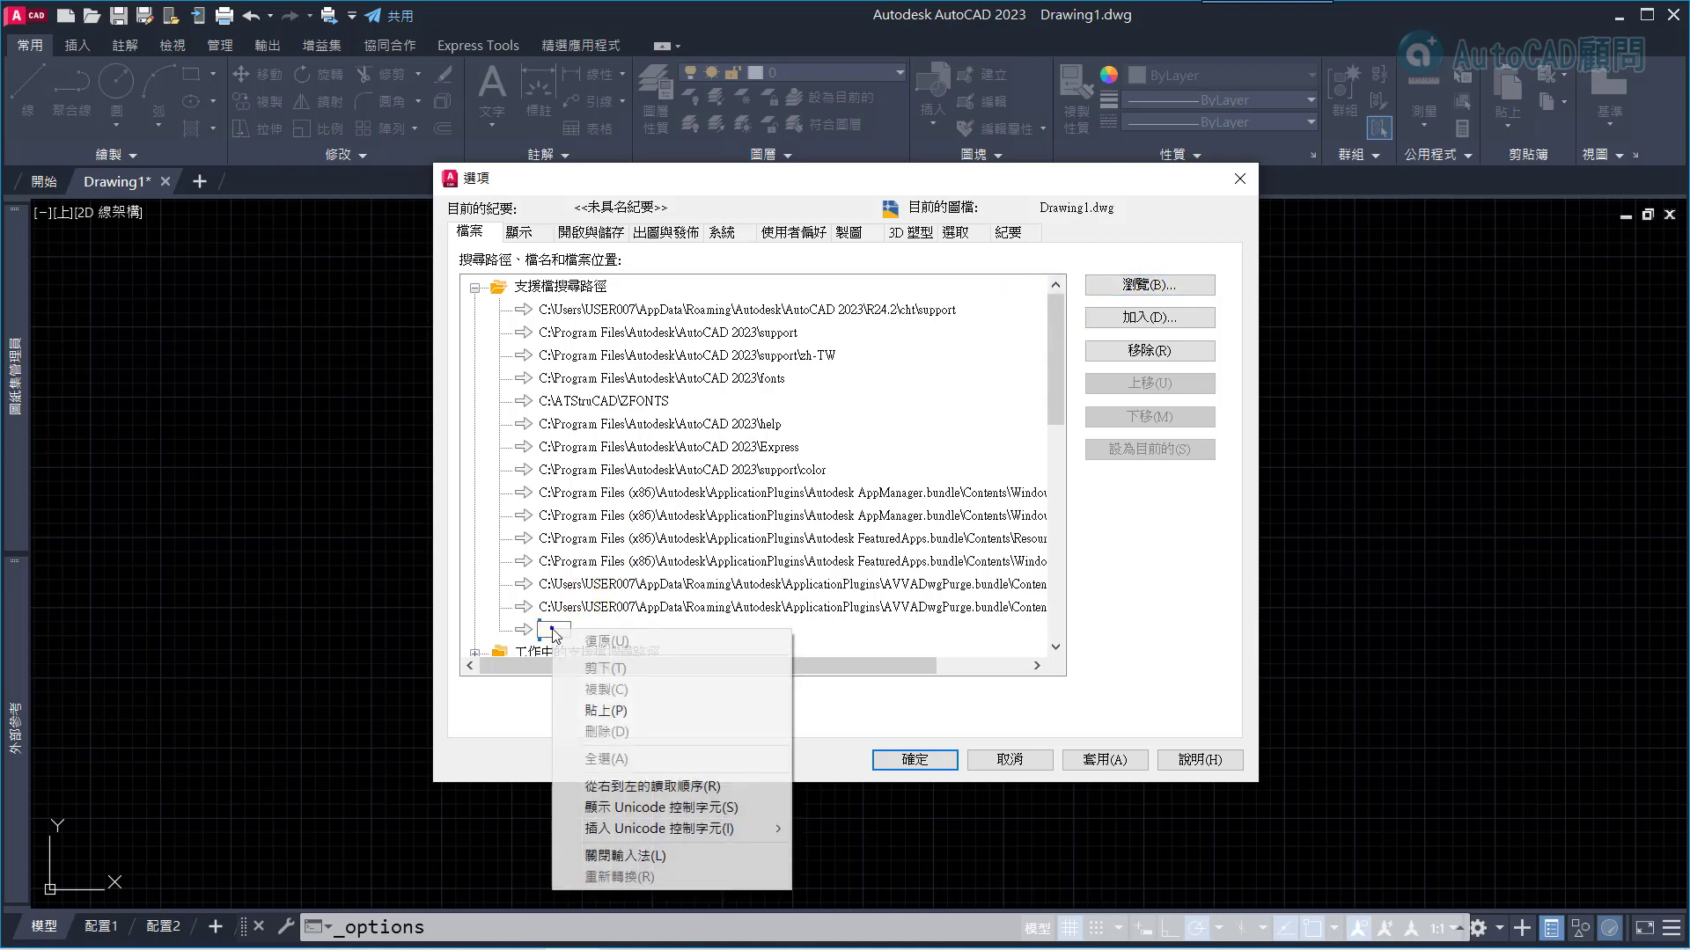
left_click(605, 709)
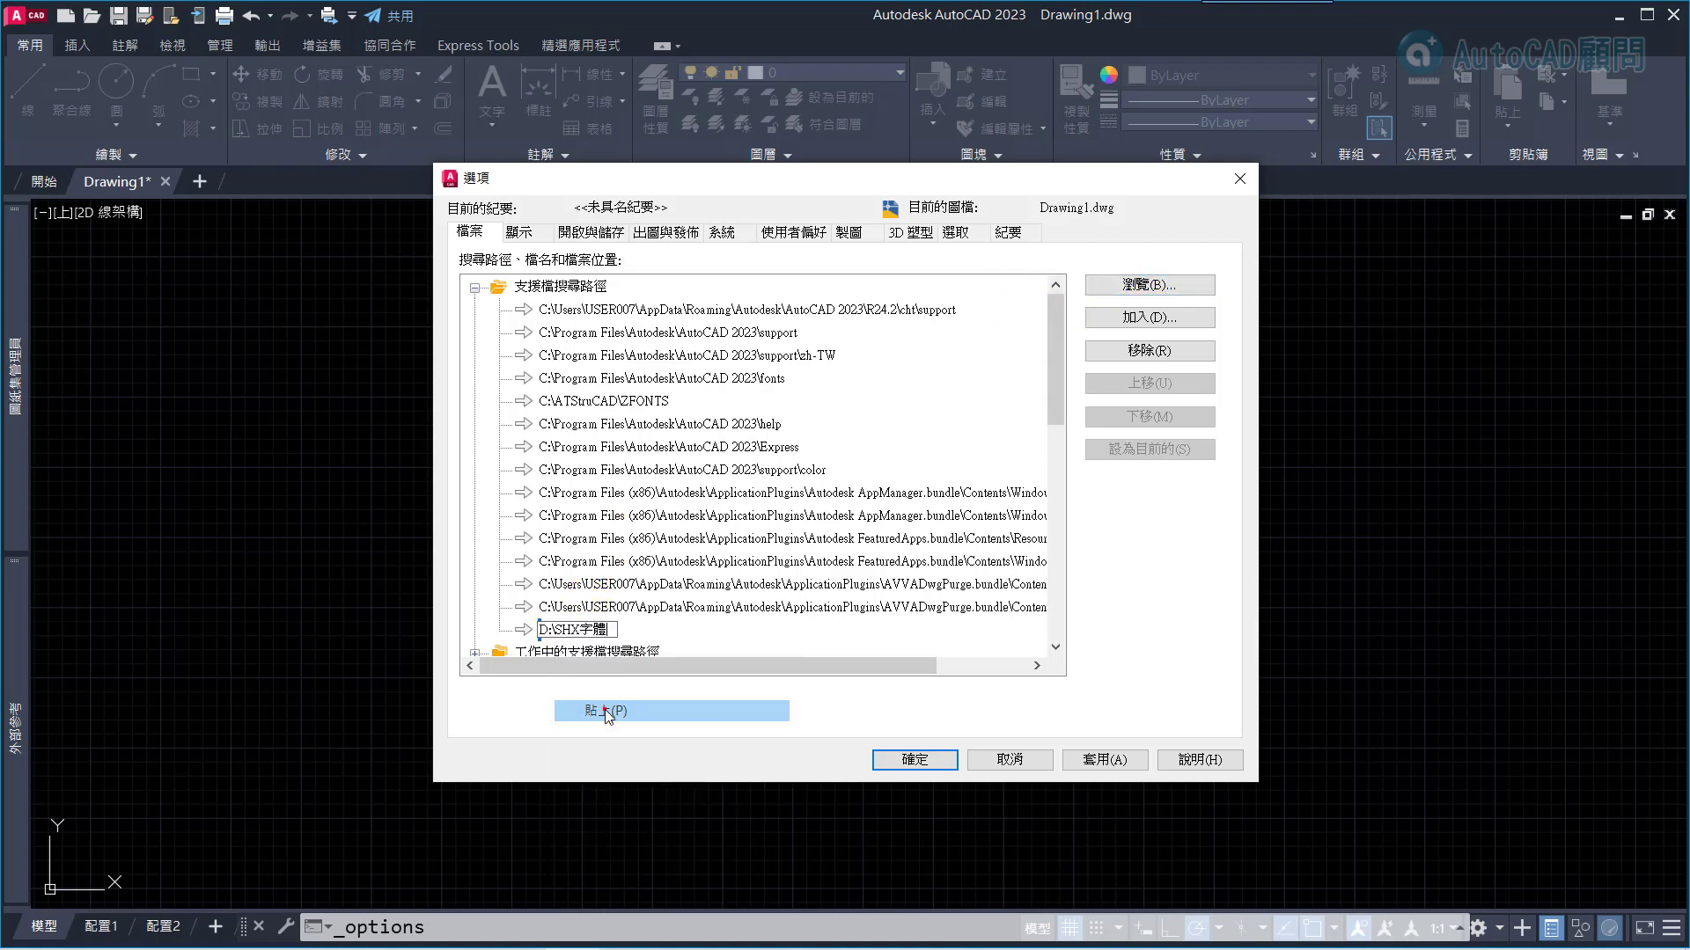
left_click(703, 633)
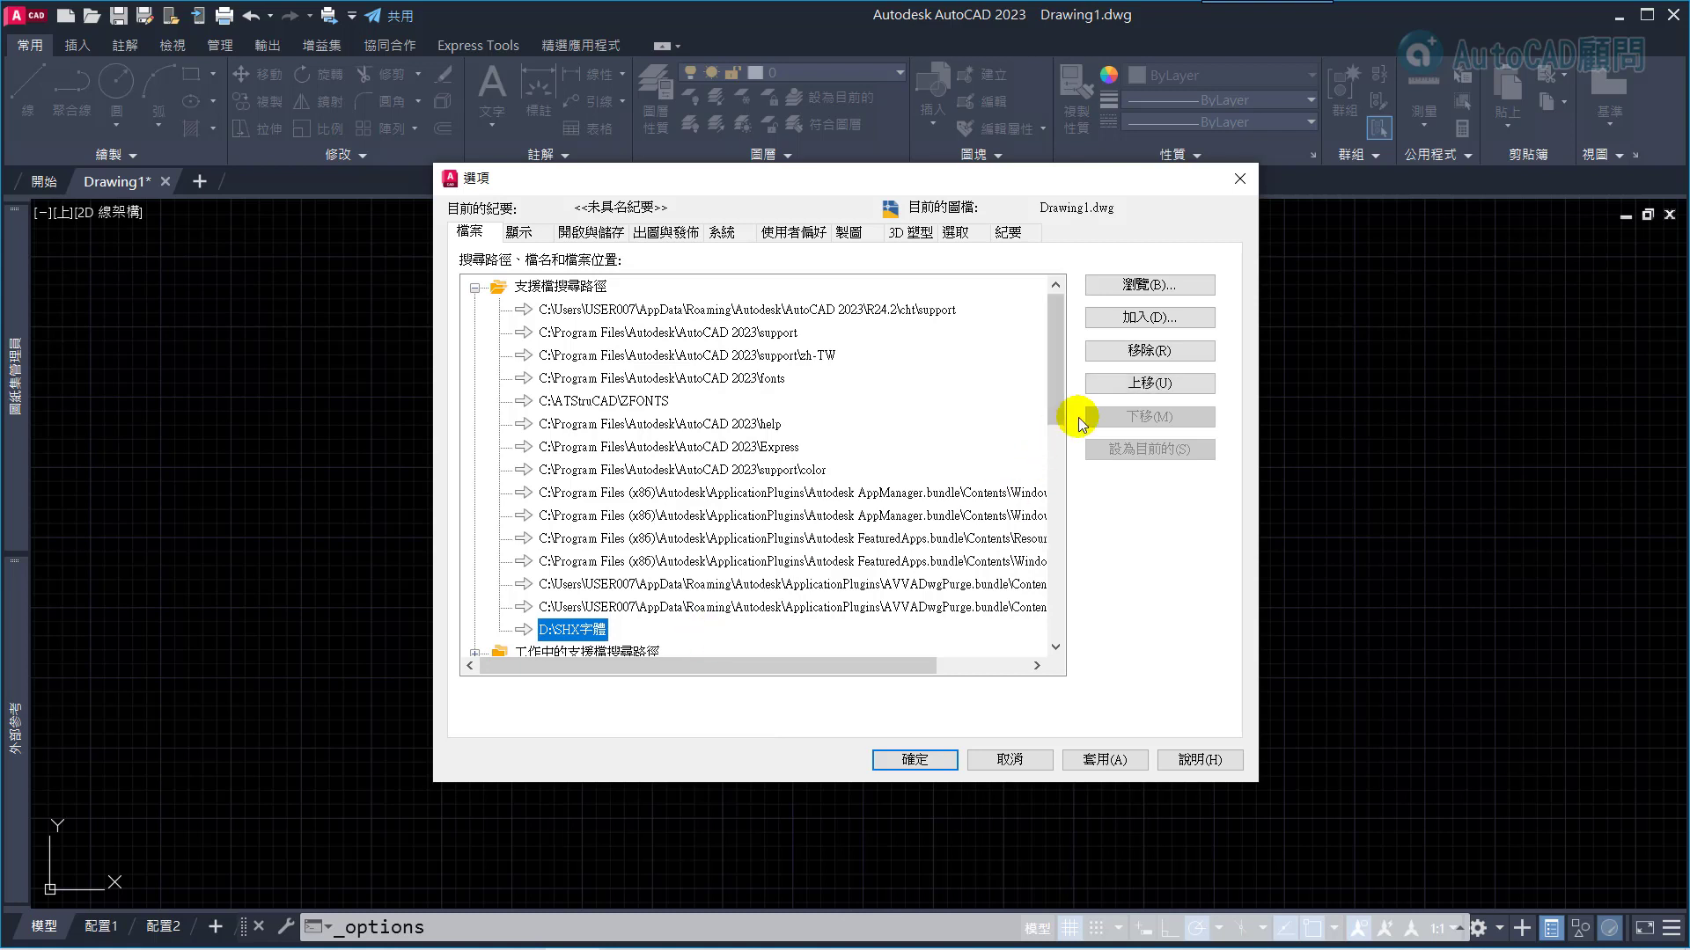
Step: Move D:\SHX字體 up to sit just below the fonts folder, then apply and confirm
left_click(1135, 383)
left_click(1136, 384)
left_click(1135, 384)
left_click(1136, 383)
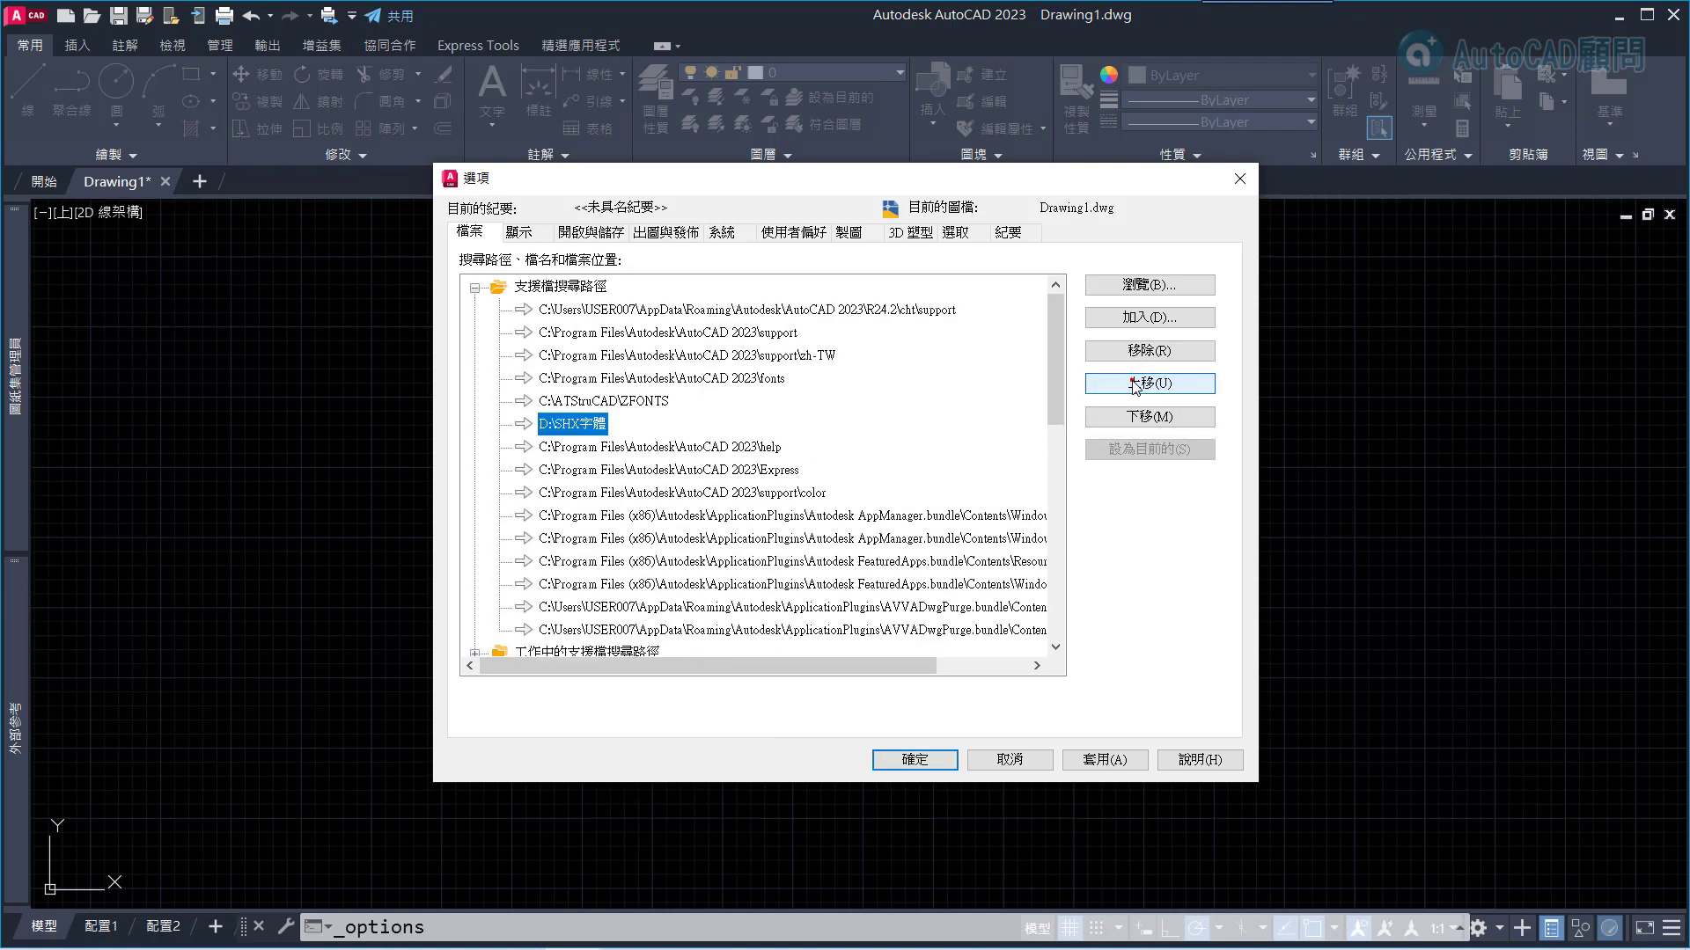
left_click(1135, 383)
left_click(1105, 759)
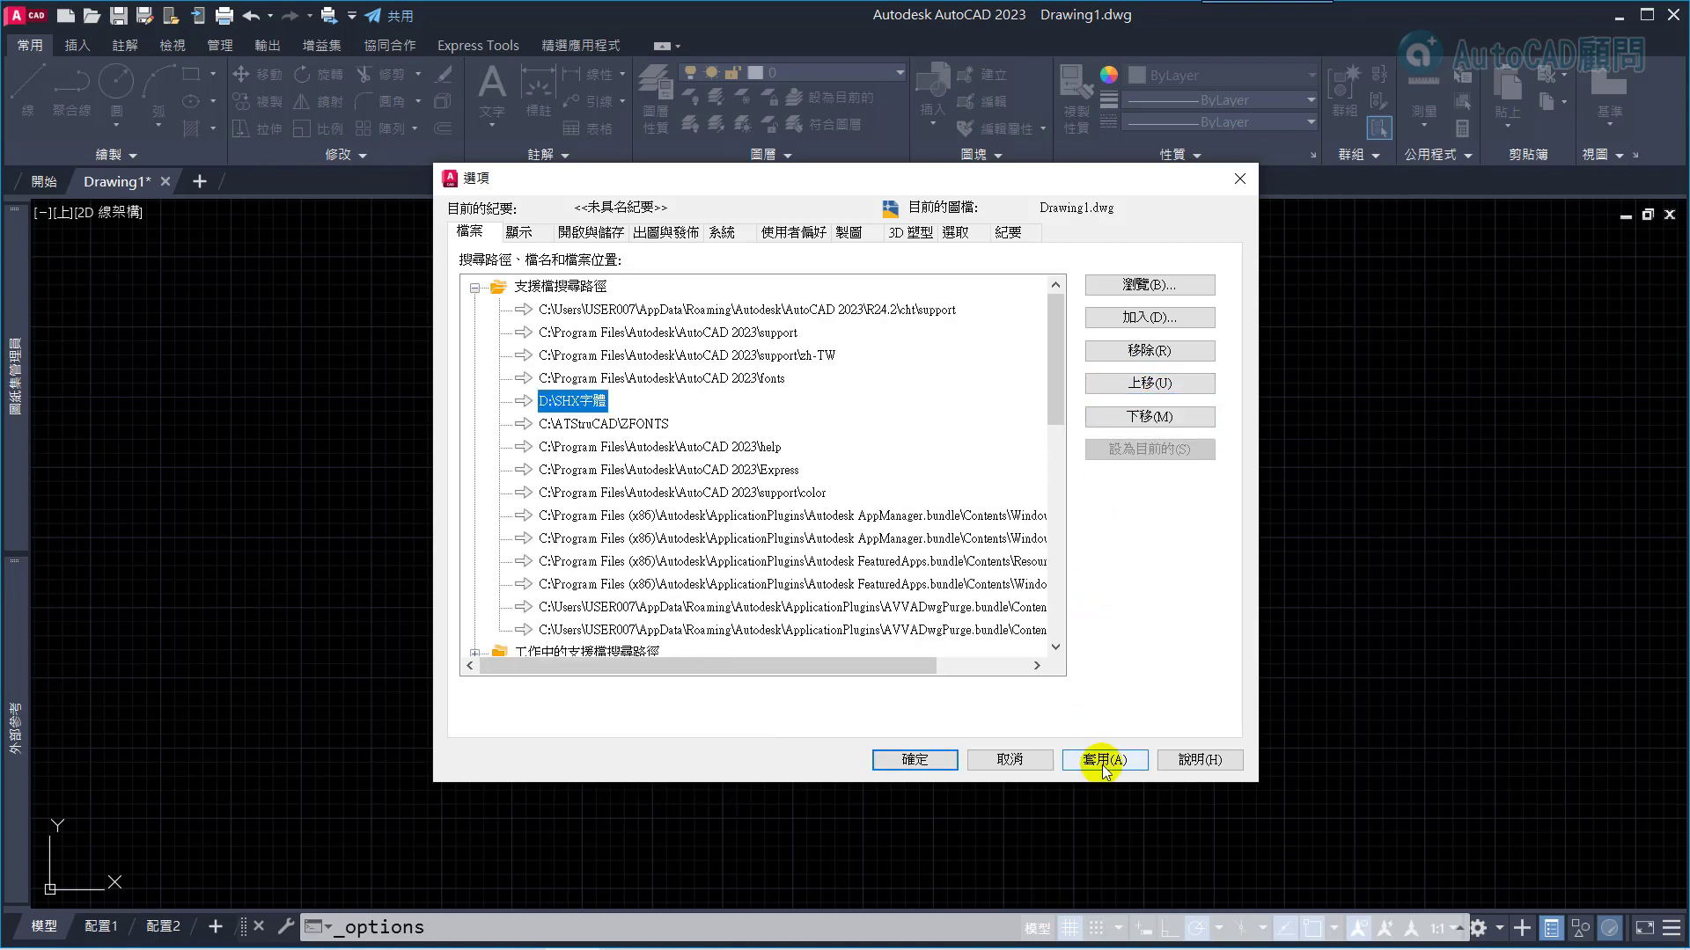
left_click(953, 757)
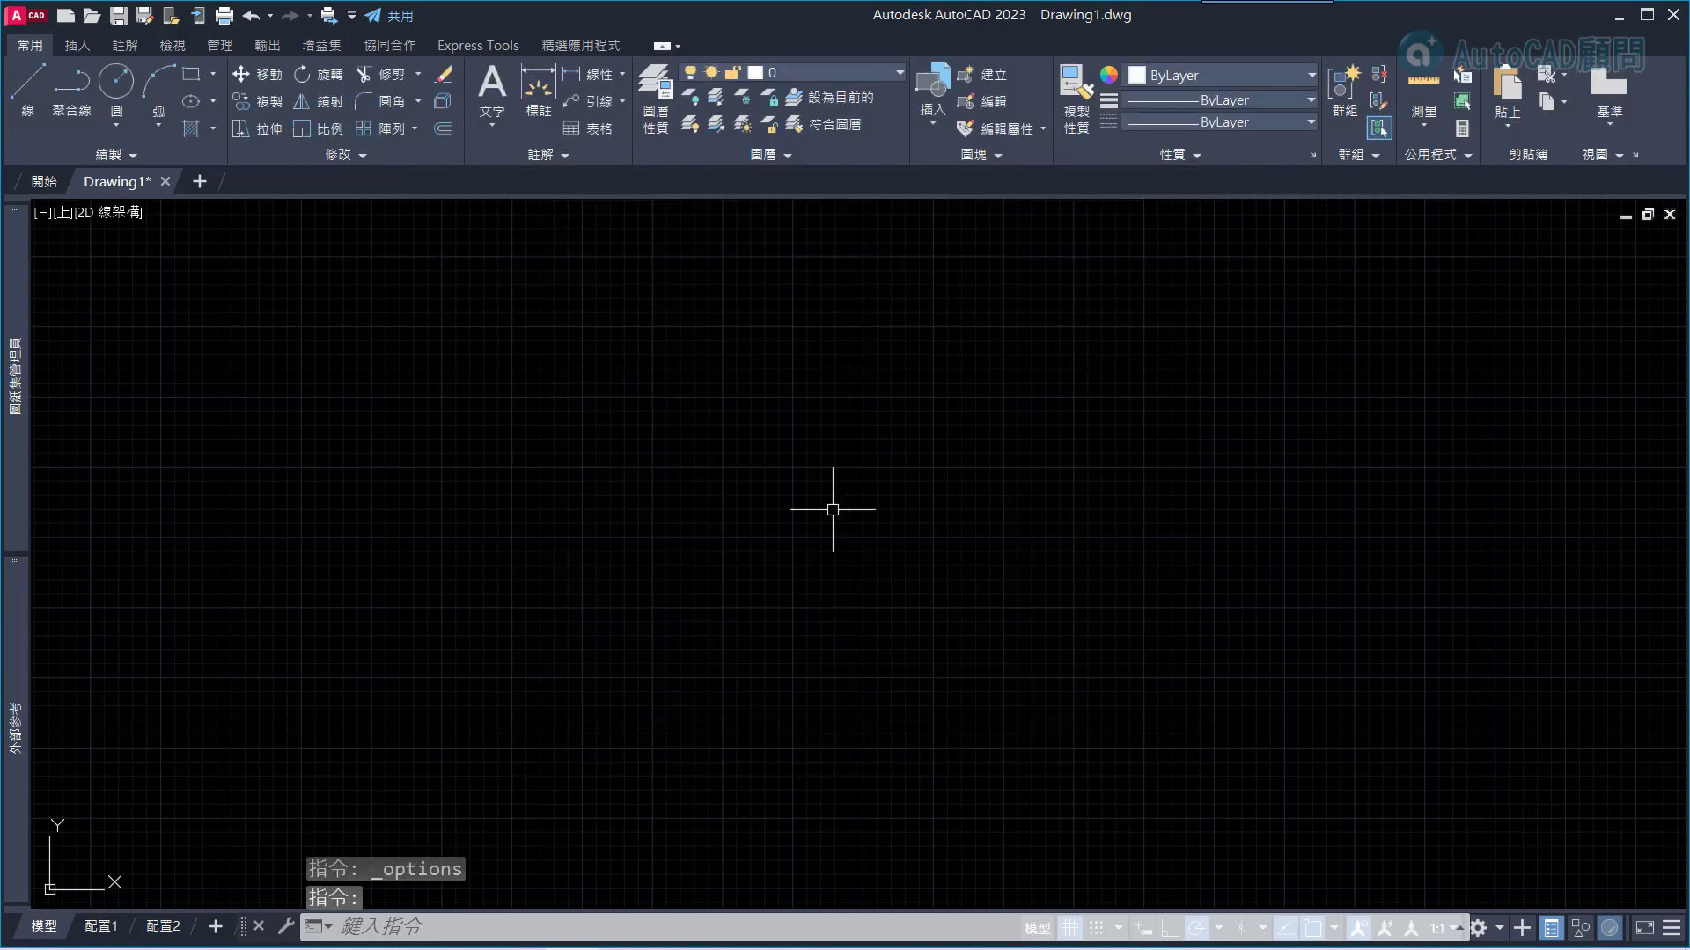